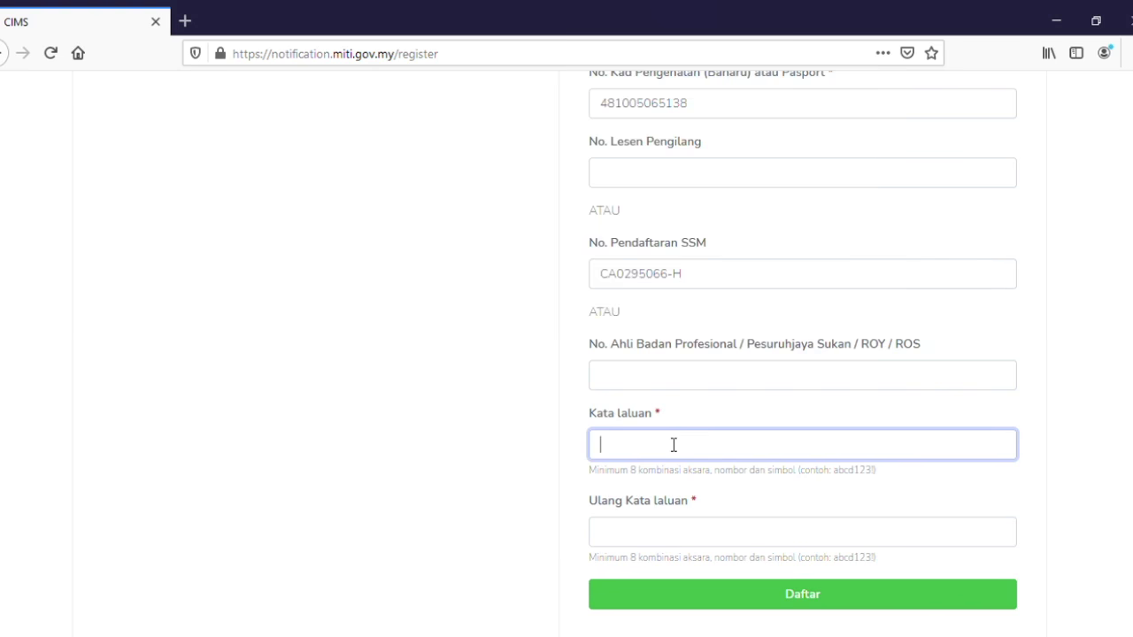
Enter the account password in both password fields and submit the registration with Daftar.
type("abcd123")
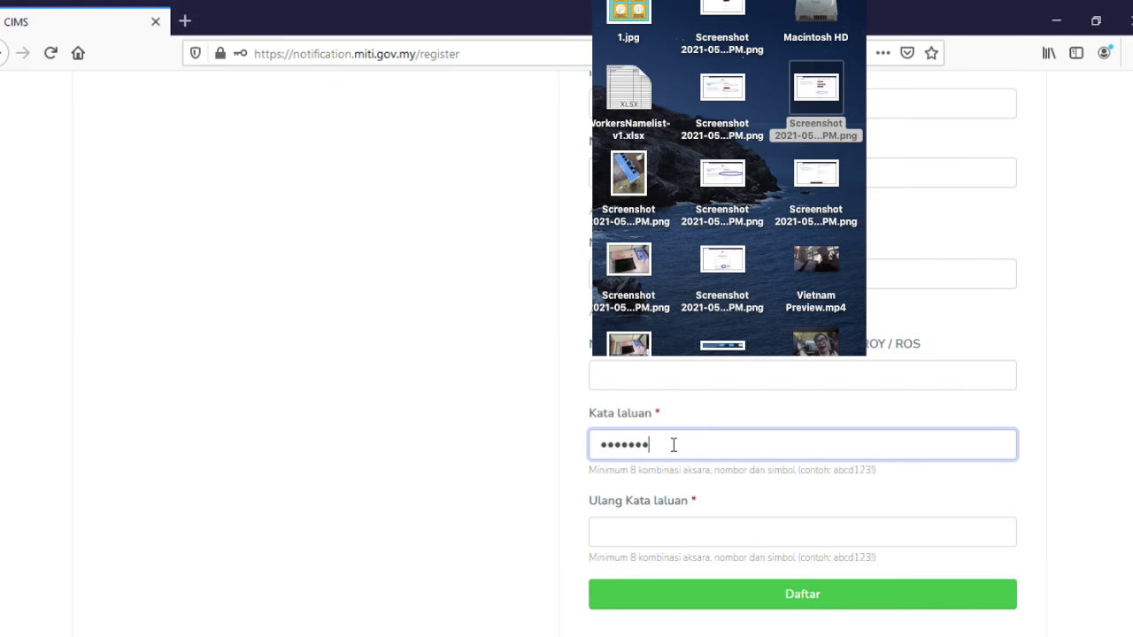
type("•••••••")
key("Tab")
type("•••••")
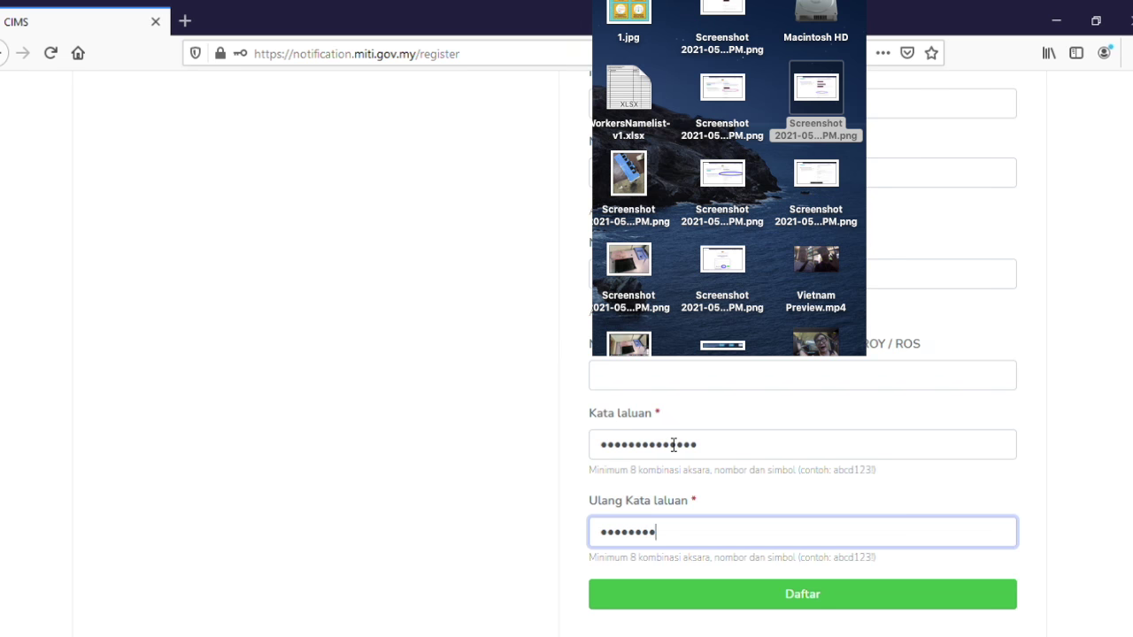
left_click(691, 615)
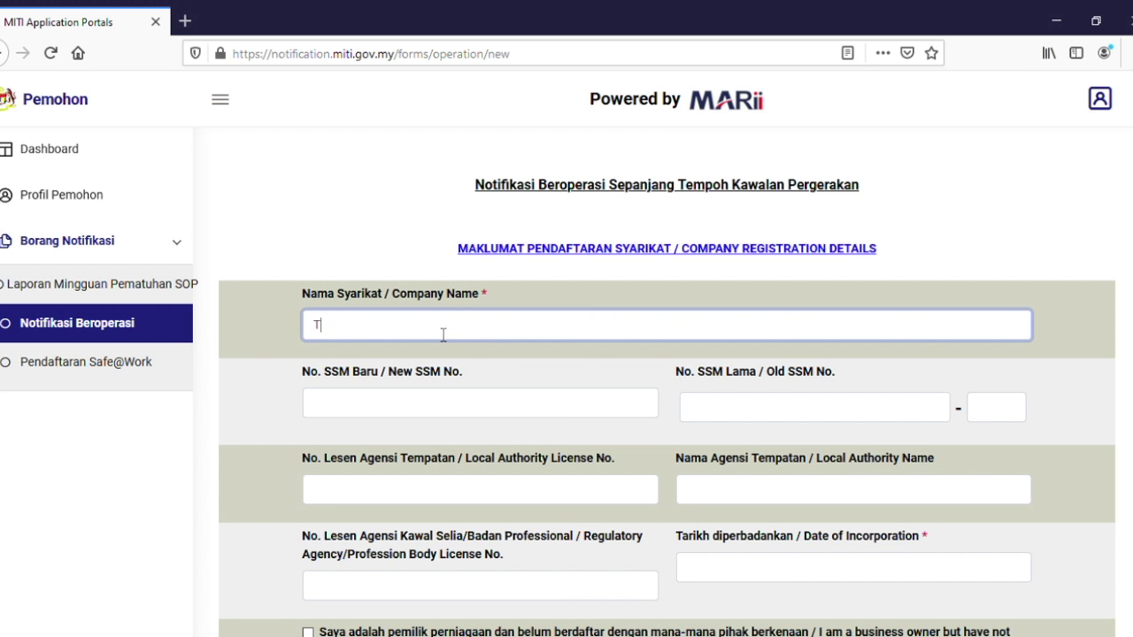
Enter the company name, Old SSM No. and LORONG A correspondence address on the new notification.
type("G J")
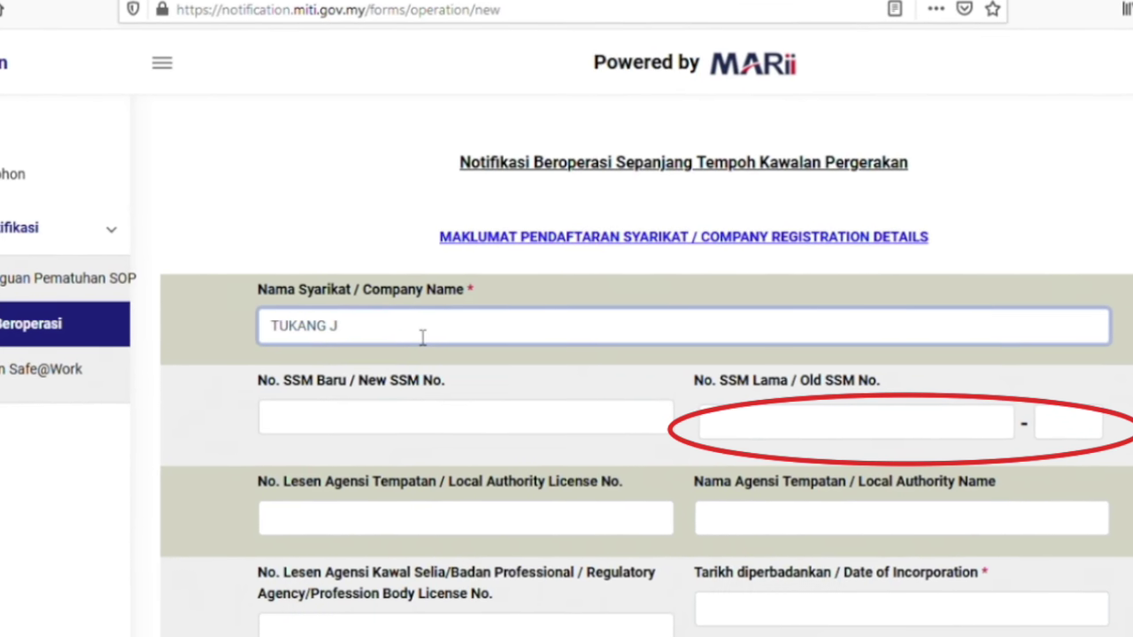
type("CA029")
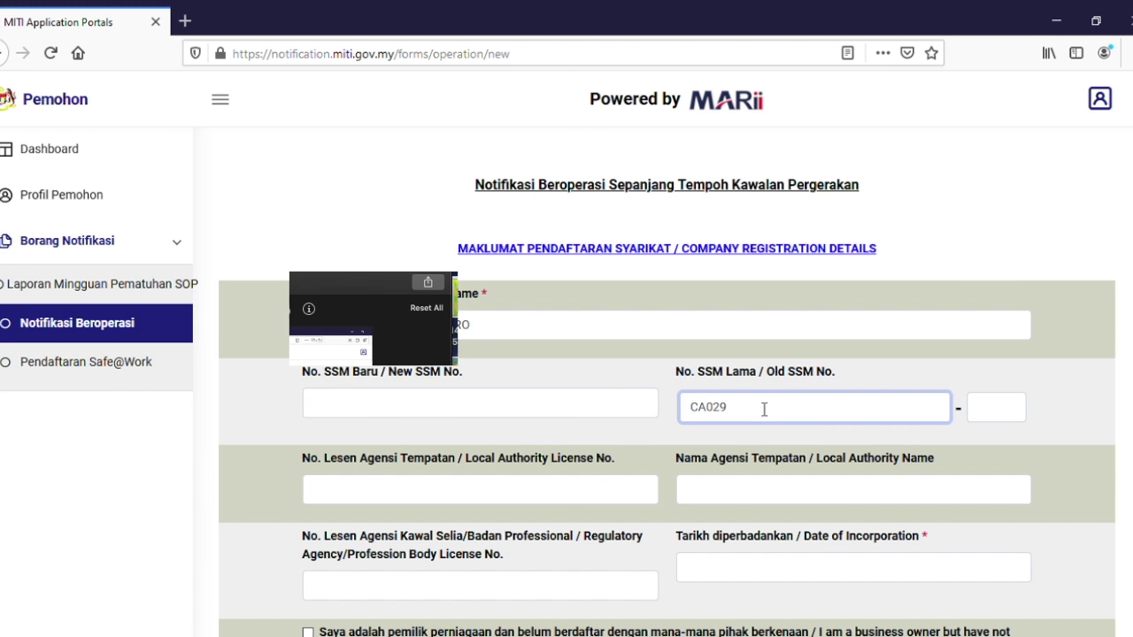
key("BackSpace")
key("BackSpace")
key("BackSpace")
key("BackSpace")
key("BackSpace")
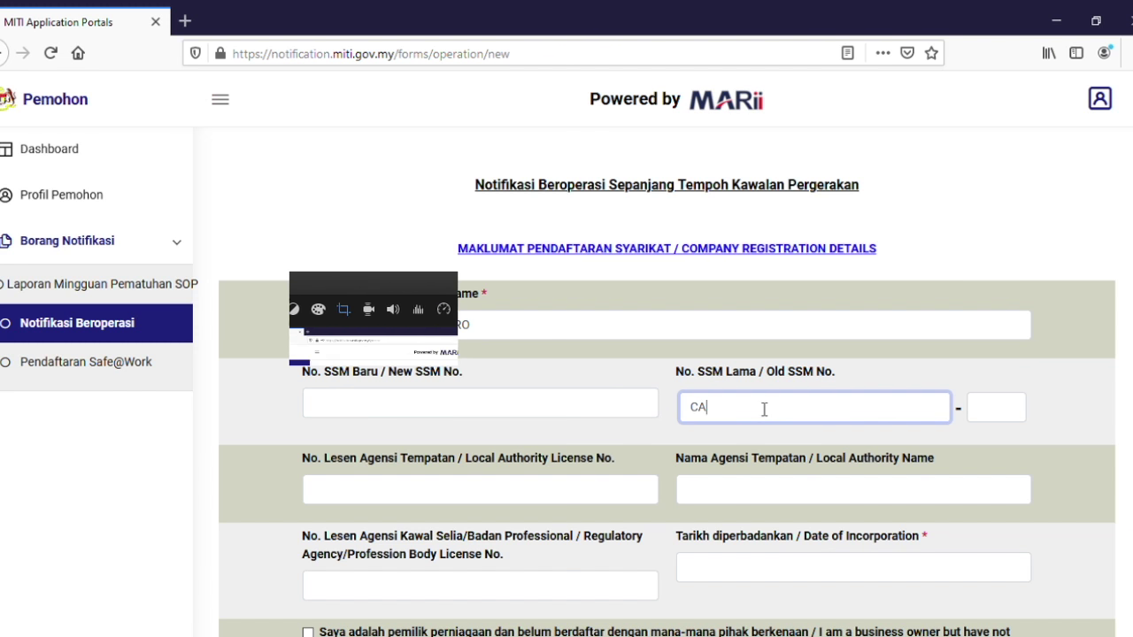
type("029")
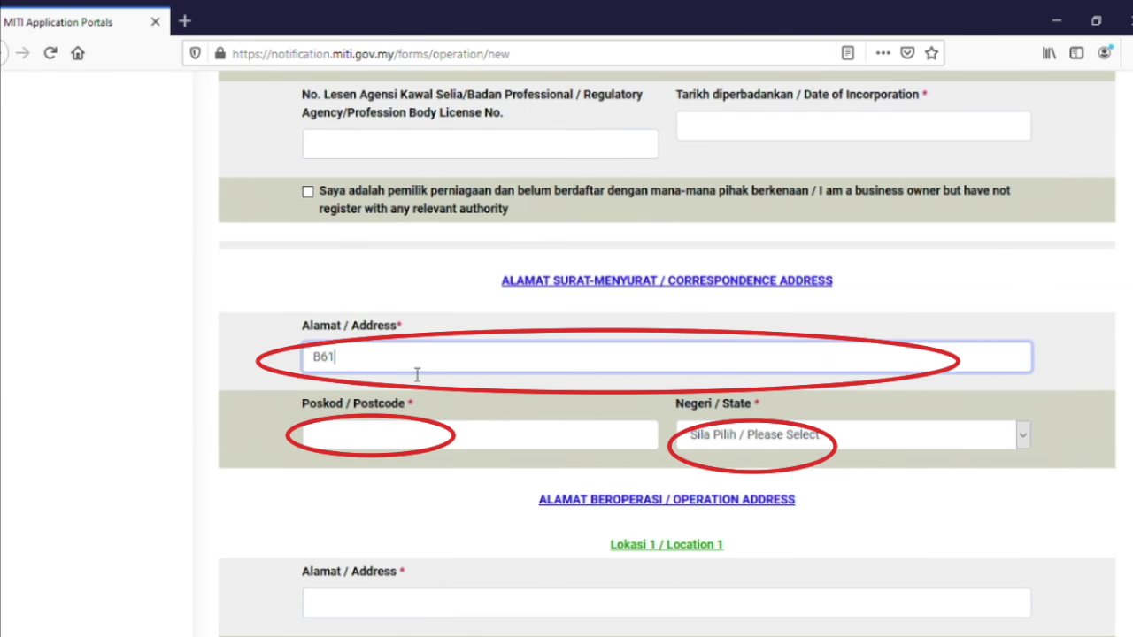
type(", LORONG")
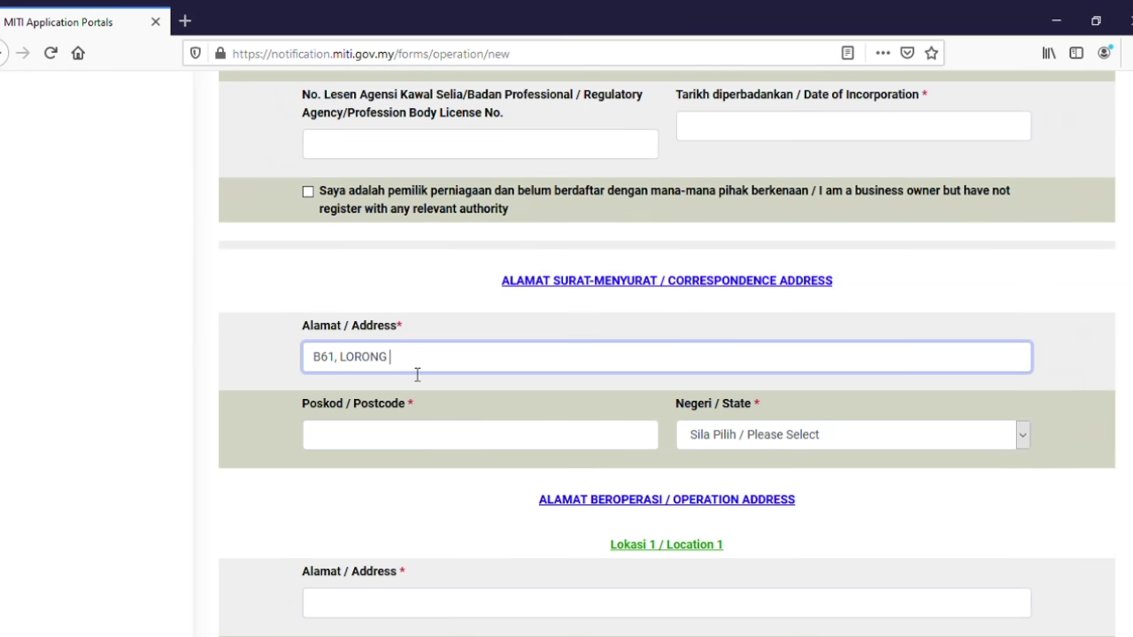
type(" A")
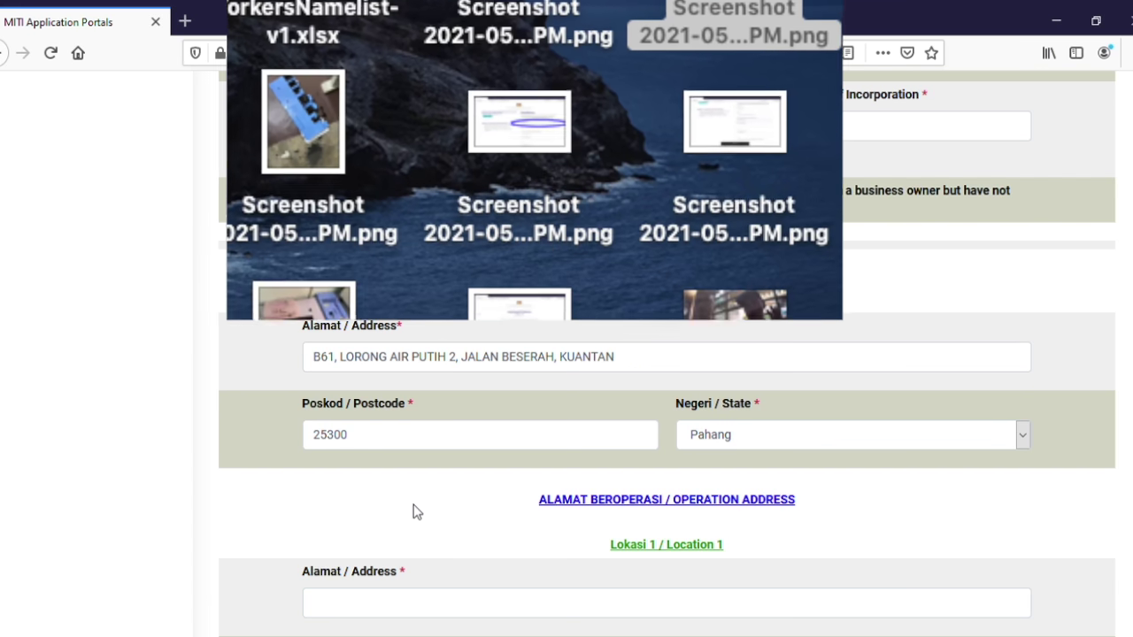
scroll(421, 435, "down", 2)
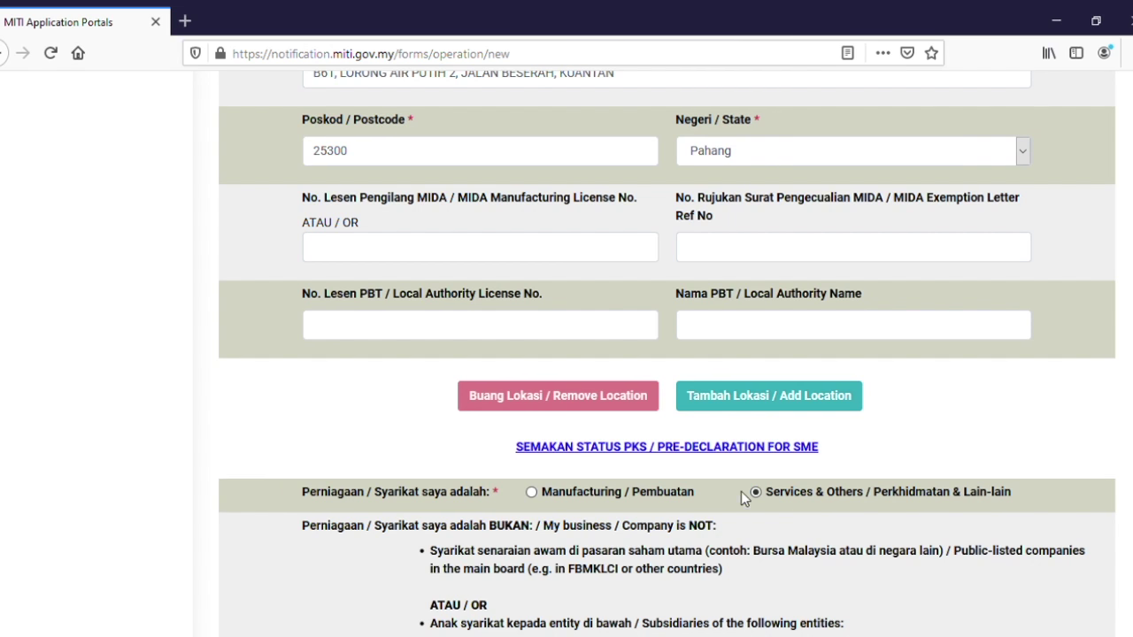
scroll(741, 491, "down", 4)
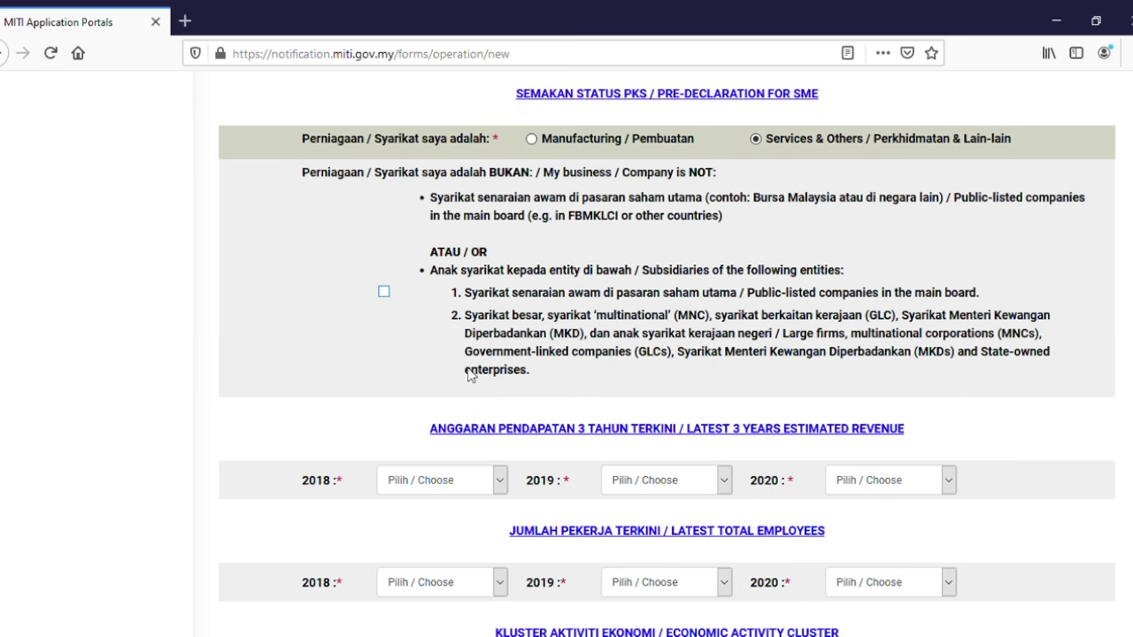
Set the 2018, 2019 and 2020 revenue to 'Kurang dari RM 300,000'.
scroll(462, 403, "down", 2)
left_click(500, 394)
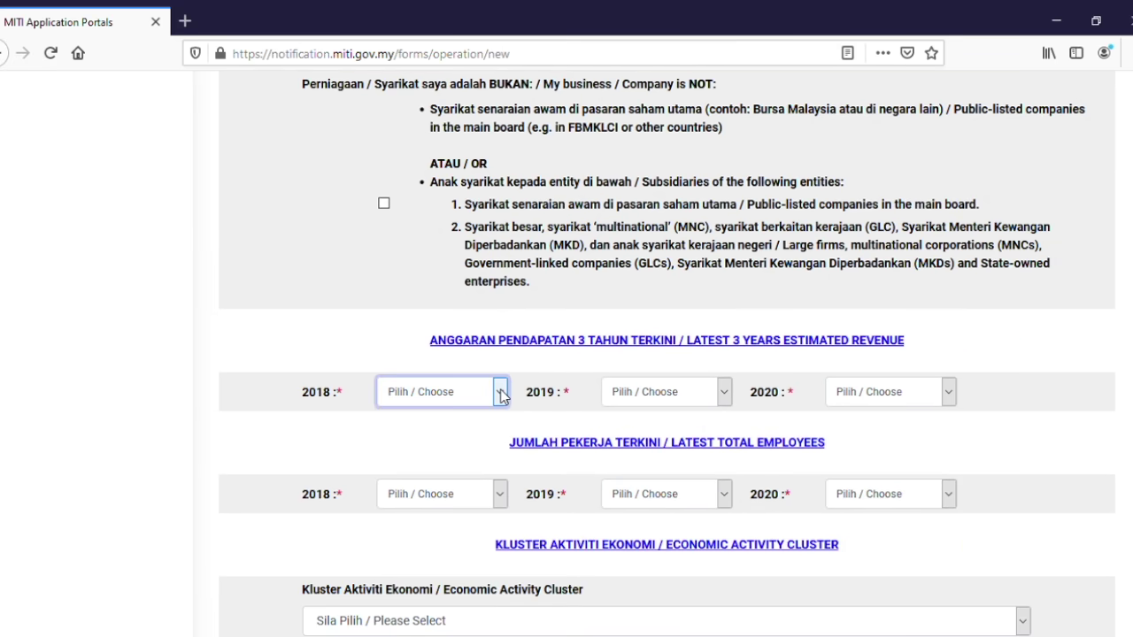
left_click(454, 458)
left_click(696, 393)
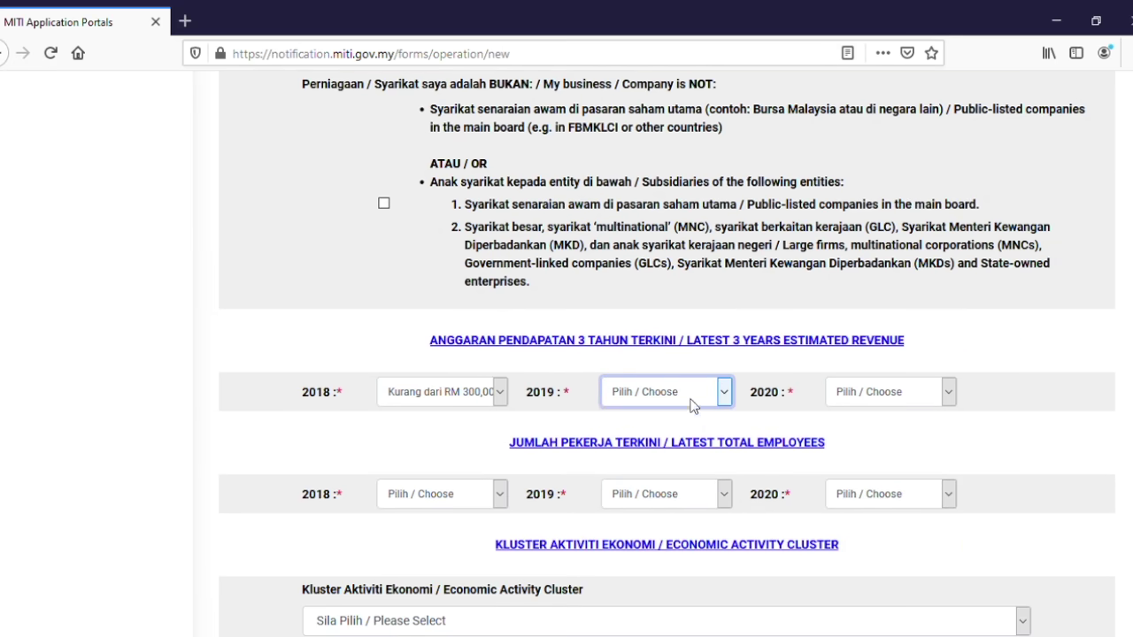
left_click(689, 459)
left_click(933, 399)
left_click(913, 450)
Set the 2018, 2019 and 2020 employee counts to 'Kurang dari 5 orang'.
left_click(501, 494)
left_click(447, 563)
left_click(724, 496)
left_click(690, 557)
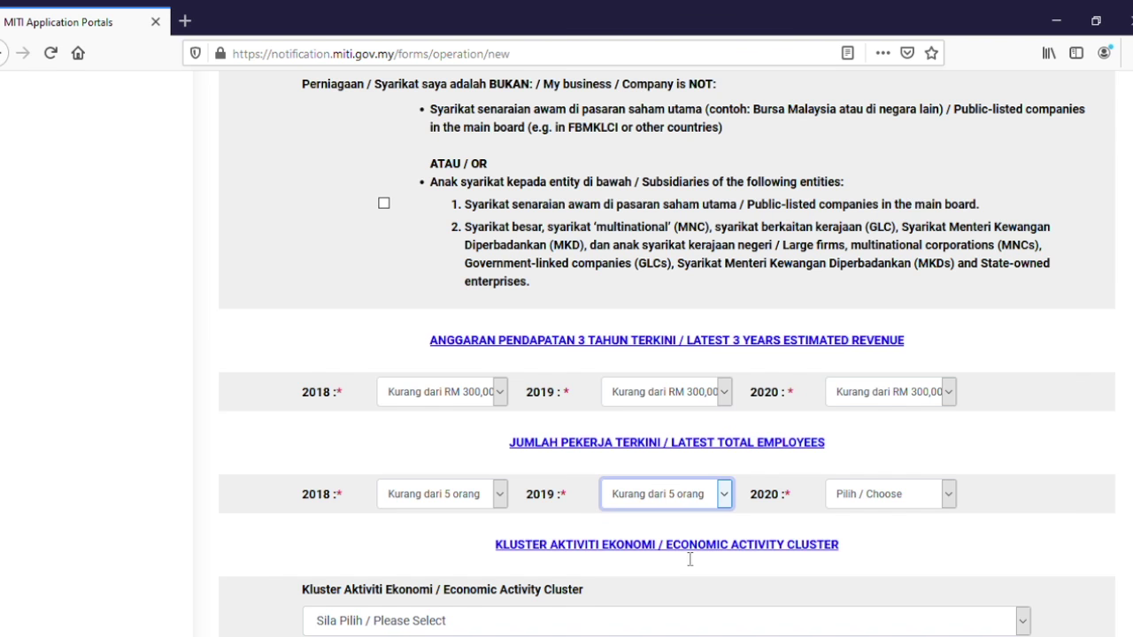
left_click(947, 495)
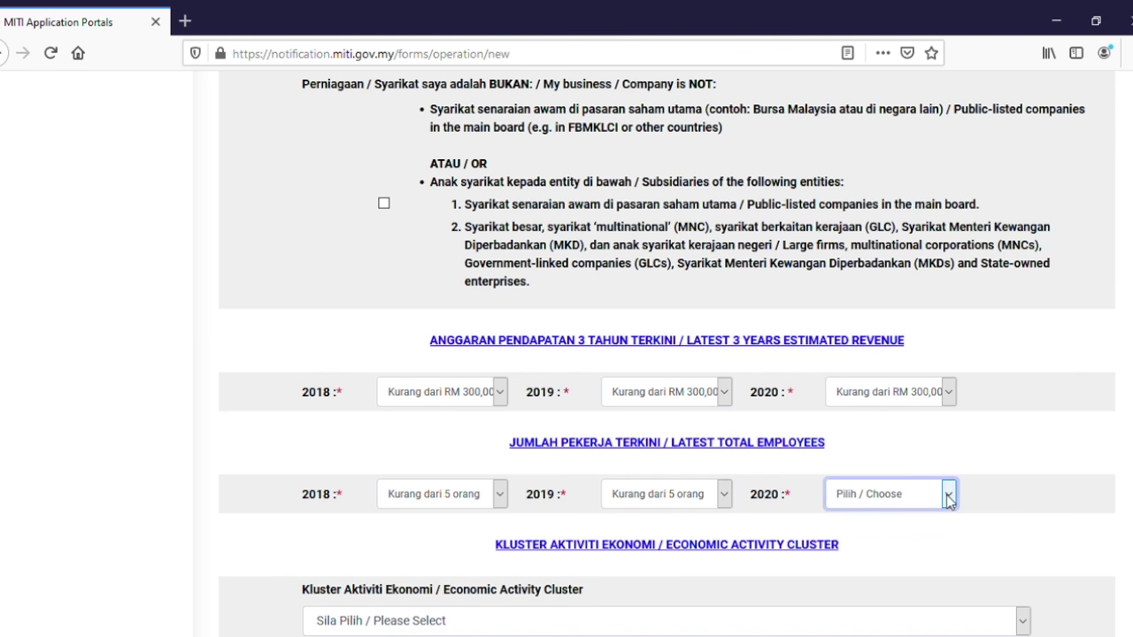
left_click(913, 554)
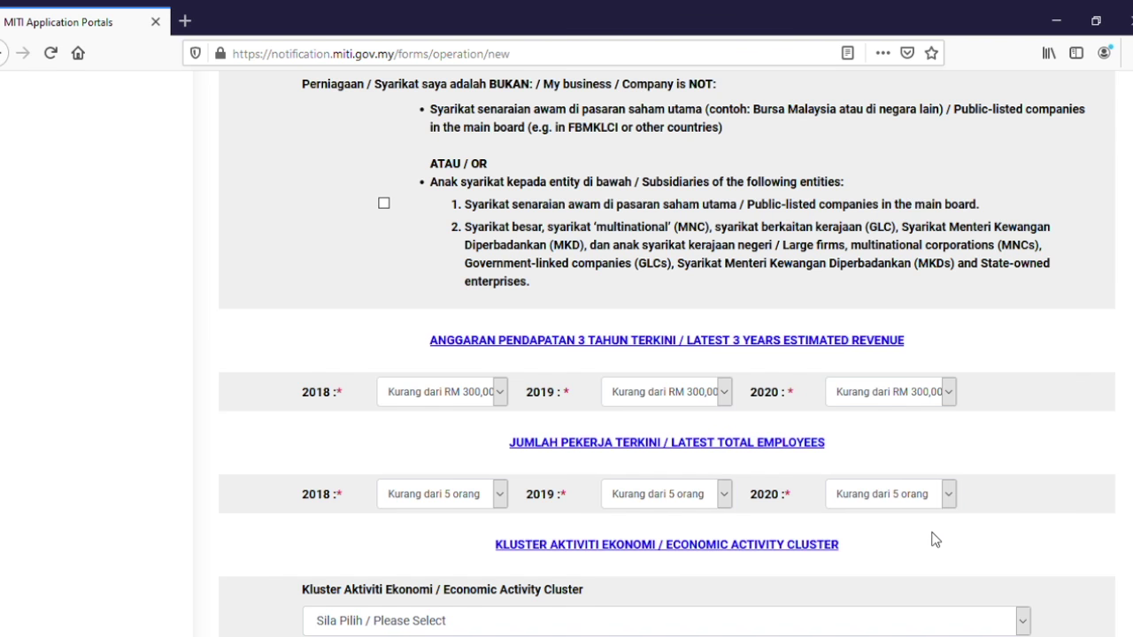
scroll(933, 539, "down", 2)
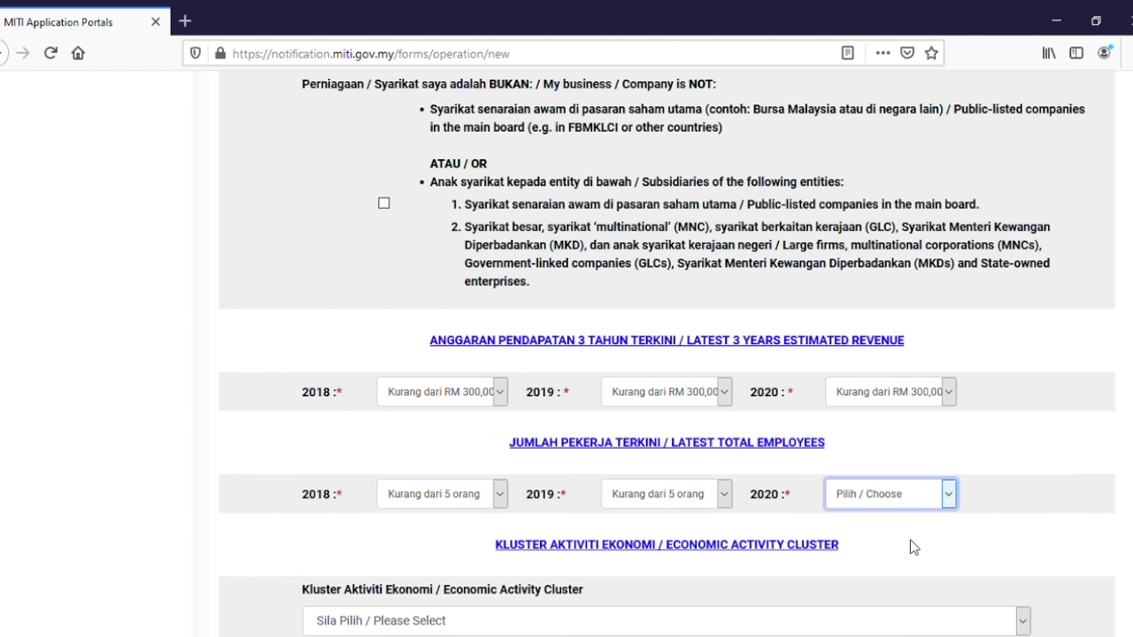
left_click(913, 556)
left_click(932, 536)
Choose the retail and distribution cluster and sector, with activity 'JUAL KAIN & PERKHIDMATAN JAHIT'.
scroll(930, 536, "down", 2)
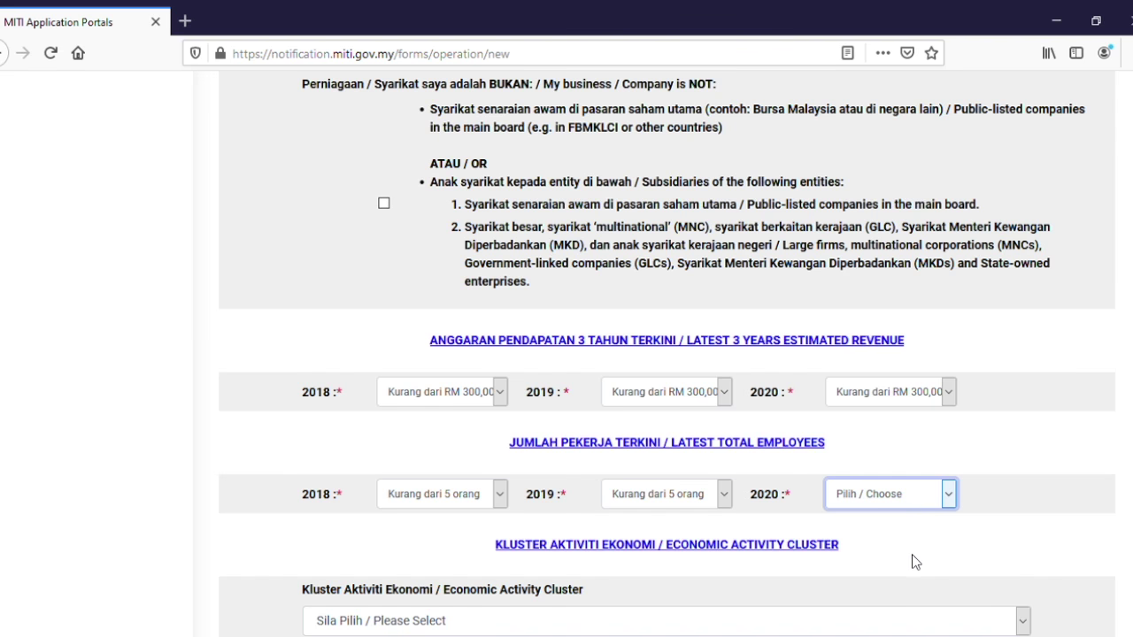
left_click(912, 556)
left_click(933, 538)
scroll(929, 538, "down", 2)
left_click(554, 451)
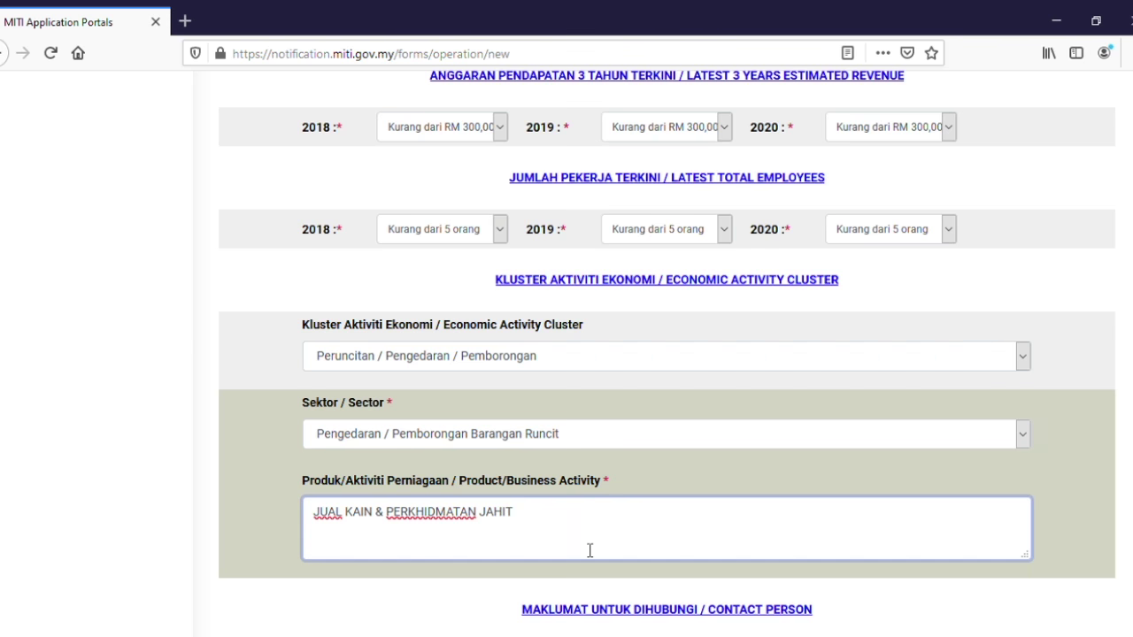
scroll(590, 550, "down", 4)
left_click(469, 346)
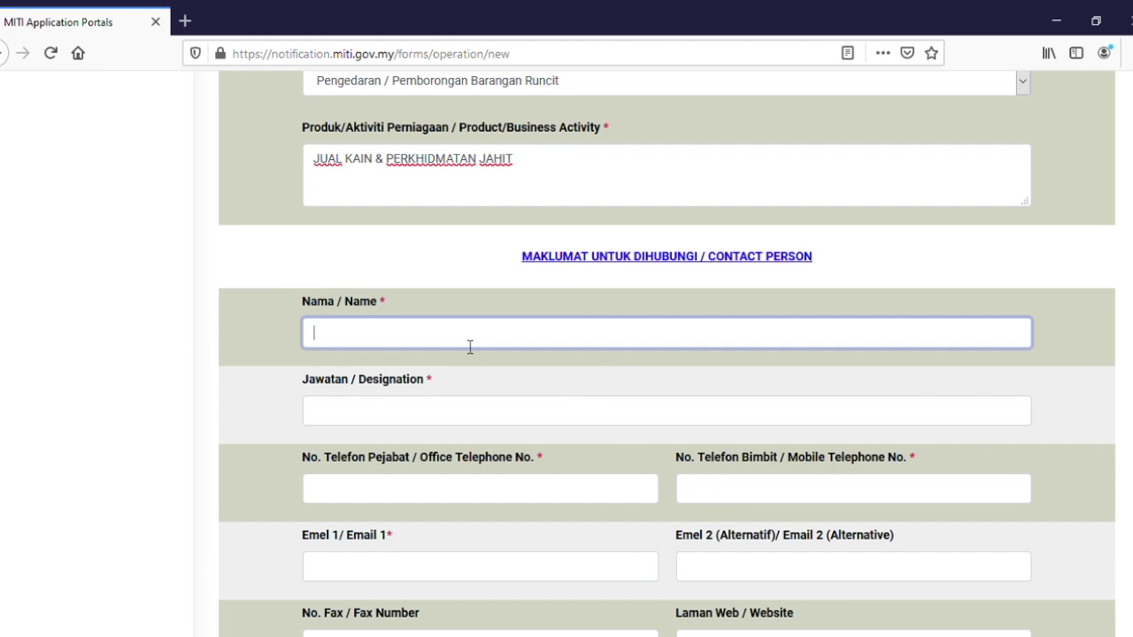
Fill in the contact person's name, designation, phone numbers and e-mail address.
scroll(470, 346, "up", 4)
left_click(402, 533)
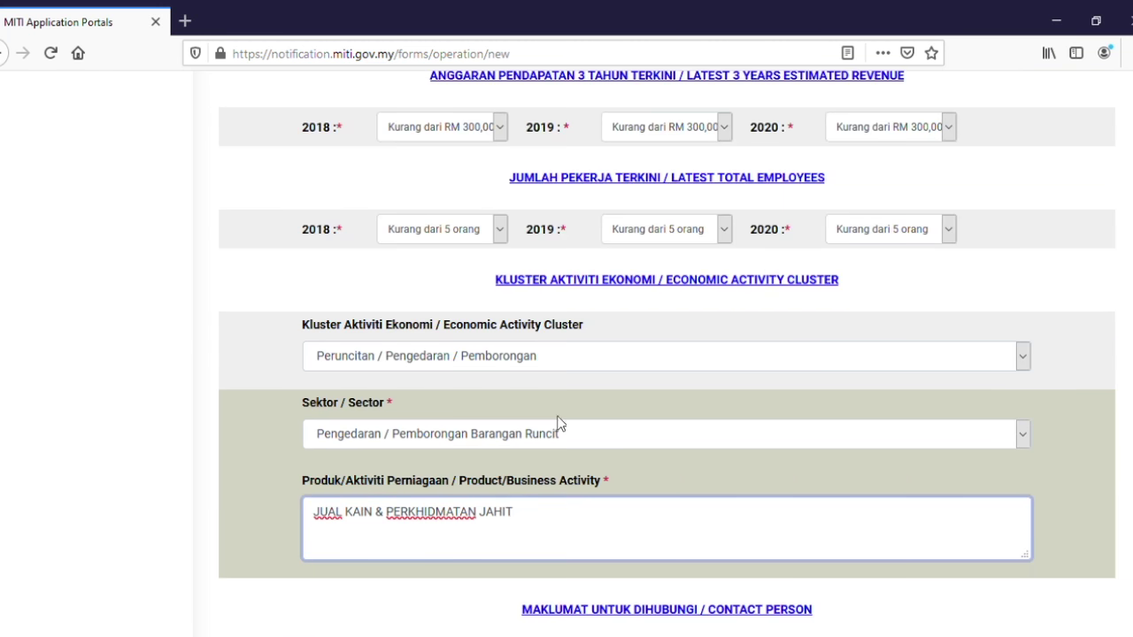
scroll(590, 549, "down", 4)
left_click(470, 344)
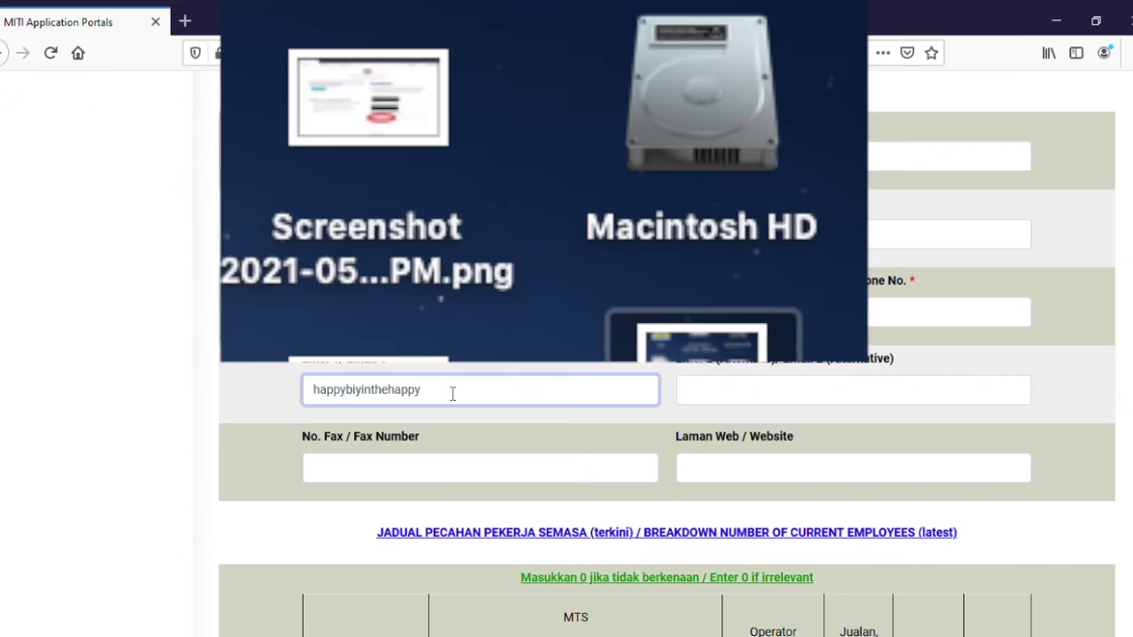
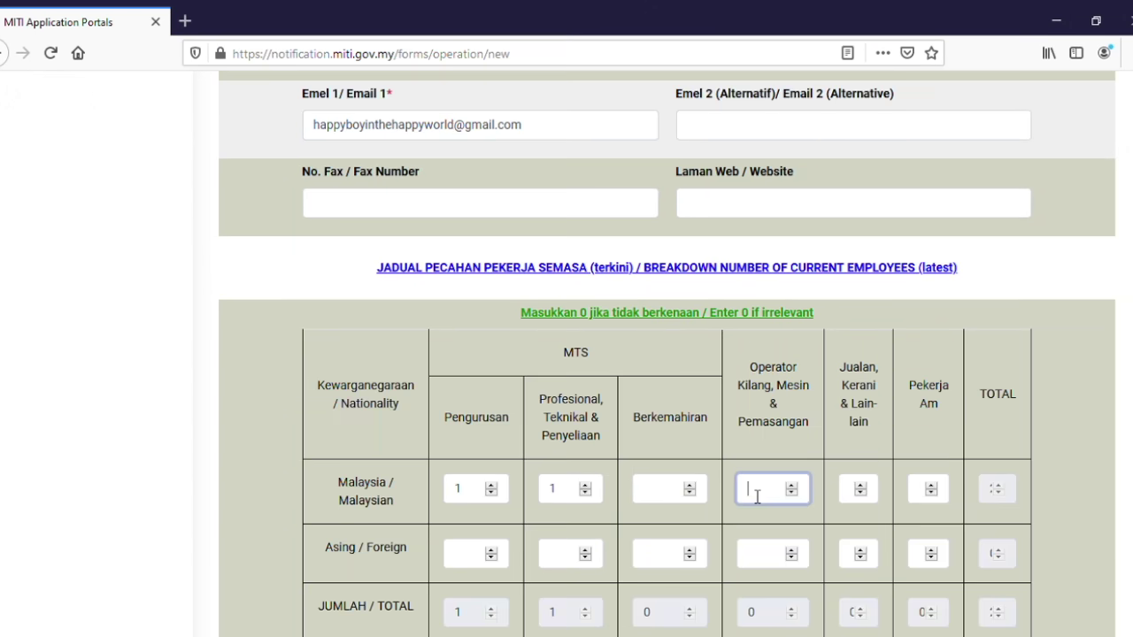
Enter Malaysian staff counts: 1 management, 1 professional, 0 in the remaining categories.
key("Tab")
left_click(686, 496)
type("0")
key("Tab")
type("0")
key("Tab")
type("0")
key("Tab")
type("0")
scroll(534, 538, "down", 2)
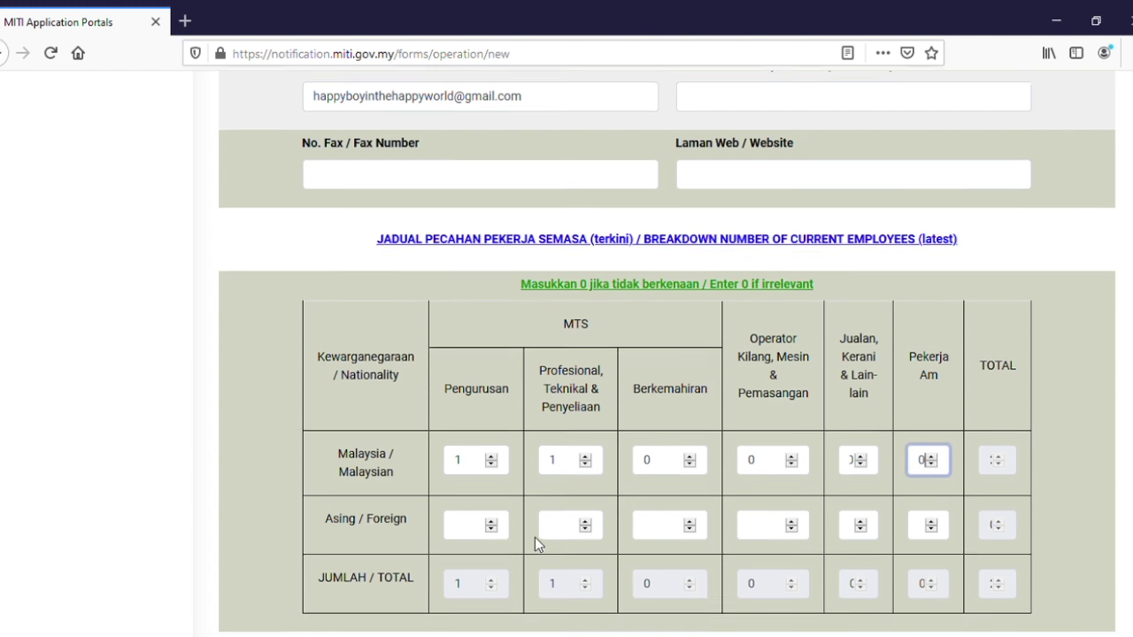
Set every foreign employee count, from Pengurusan onward, to 0.
left_click(503, 474)
type("0")
key("Tab")
type("0")
key("Tab")
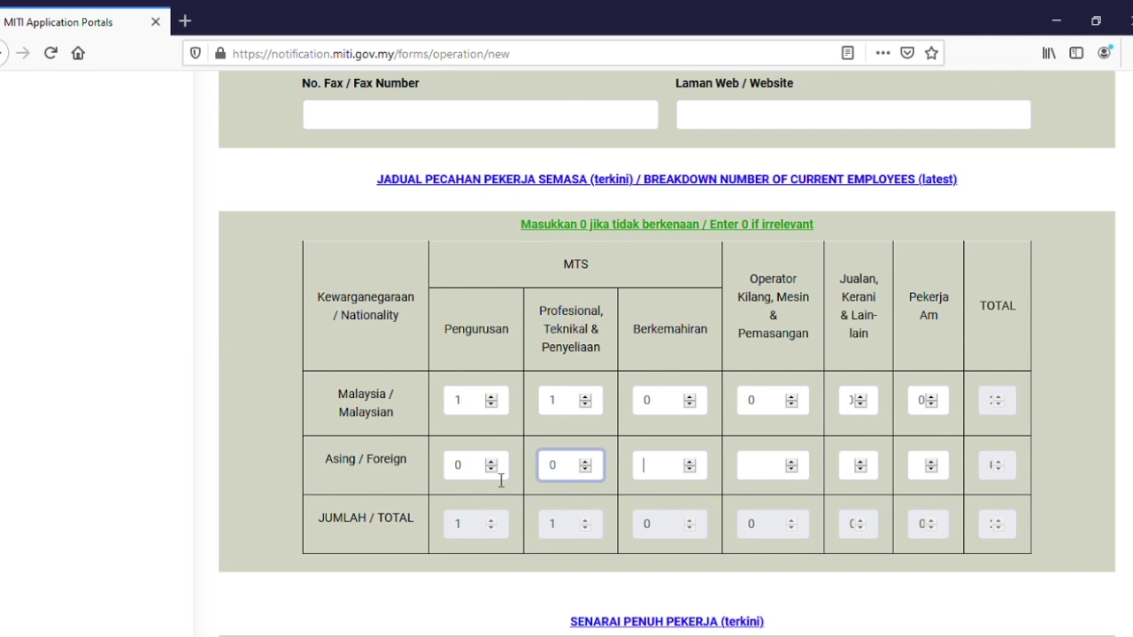
type("0\t0\t0\t0")
key("Tab")
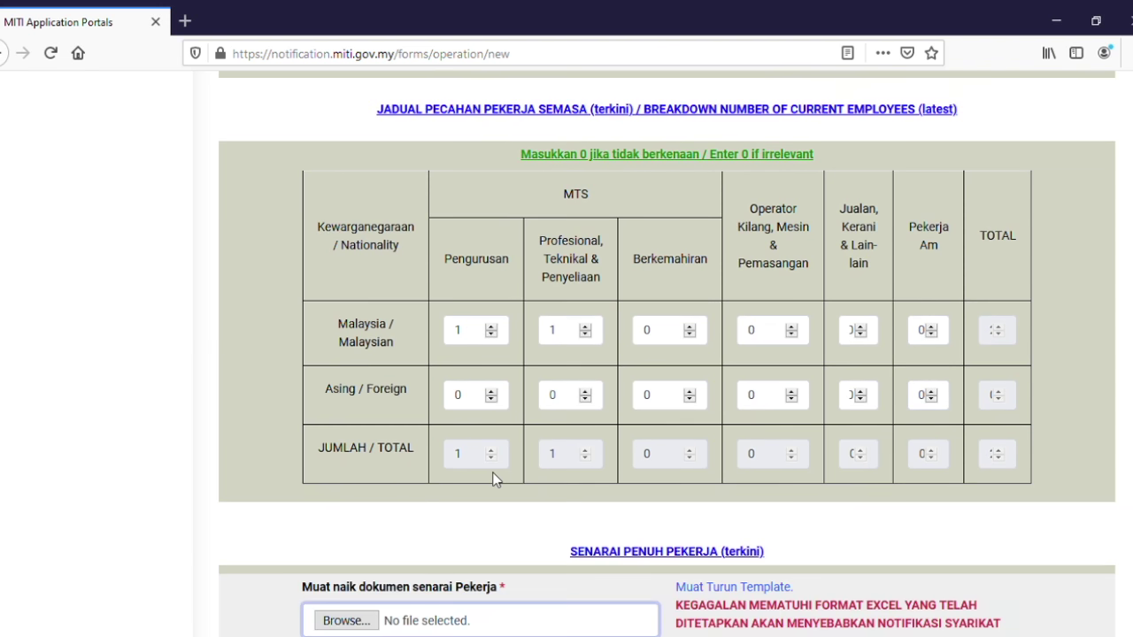
Type the second worker's name into the WorkersNamelist-v1.1 spreadsheet in Numbers.
scroll(494, 478, "down", 2)
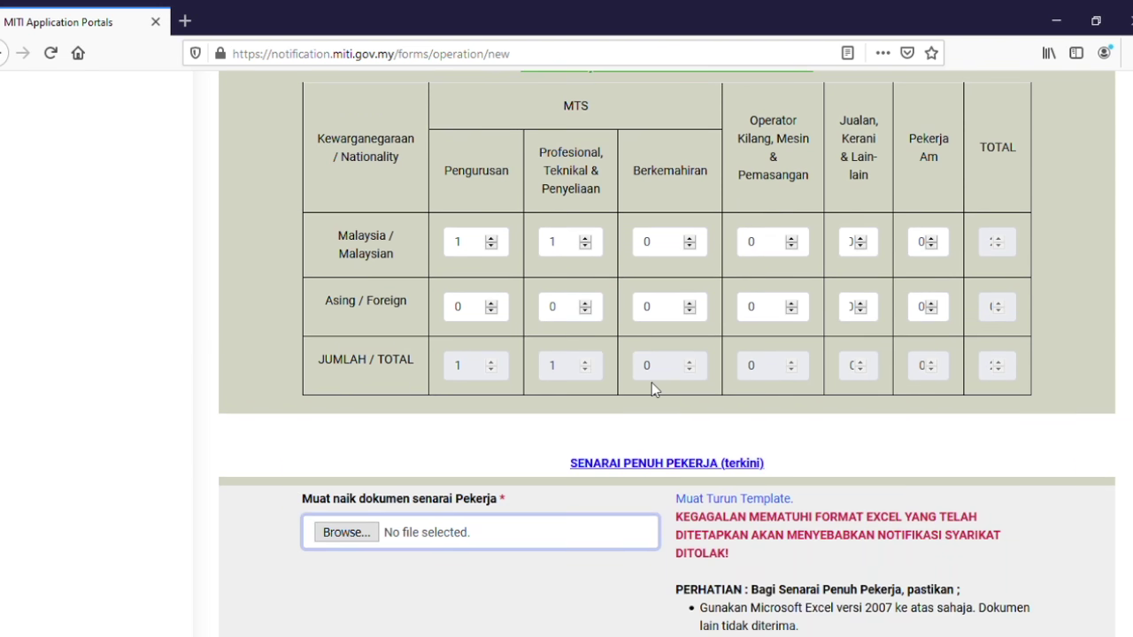
scroll(653, 387, "down", 2)
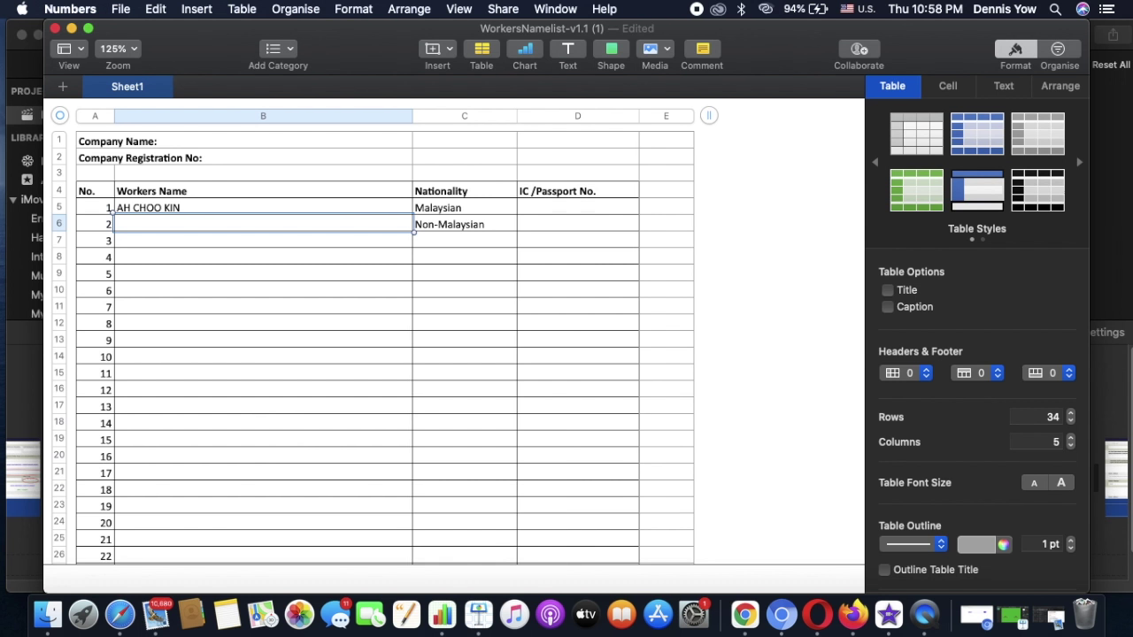
type("ONE TWO")
type(" THER")
key("BackSpace")
key("BackSpace")
Finish the second worker's name in B6 and set their nationality to Malaysian.
type("REE")
left_click(463, 223)
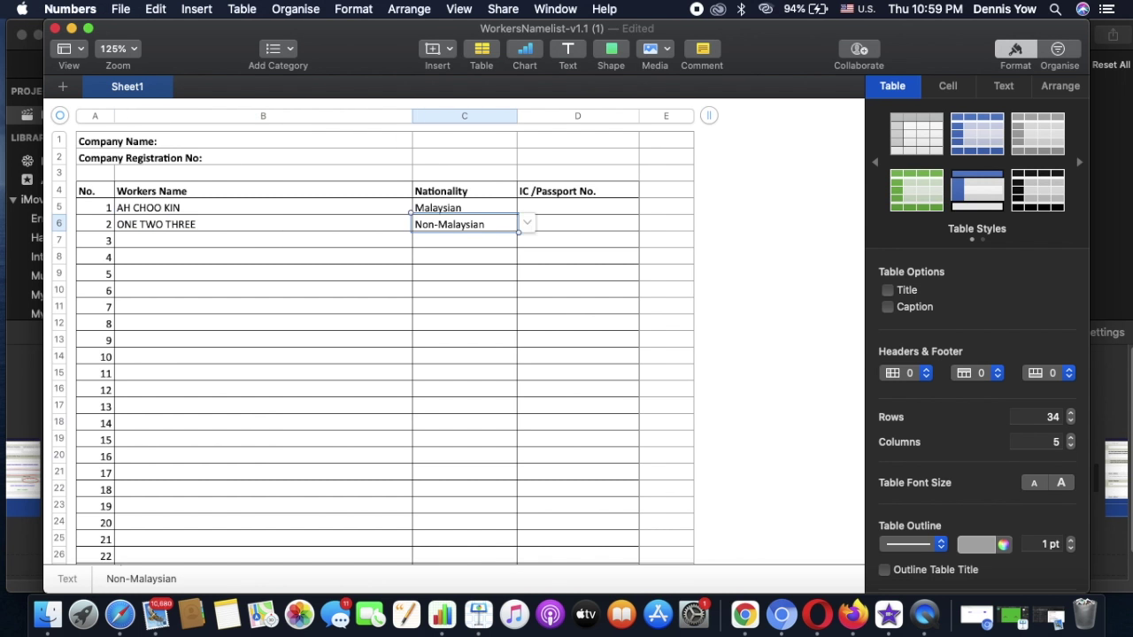
left_click(526, 224)
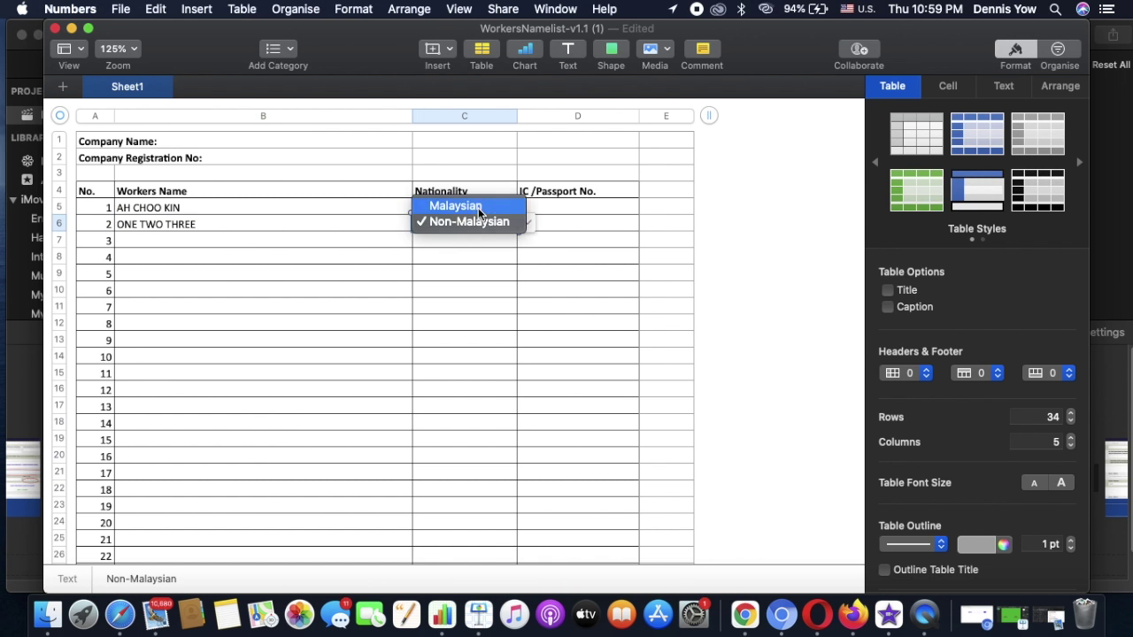
left_click(479, 207)
Enter the worker's IC number in D5 and the company name, then edit registration number cell B2.
left_click(554, 211)
type("5708")
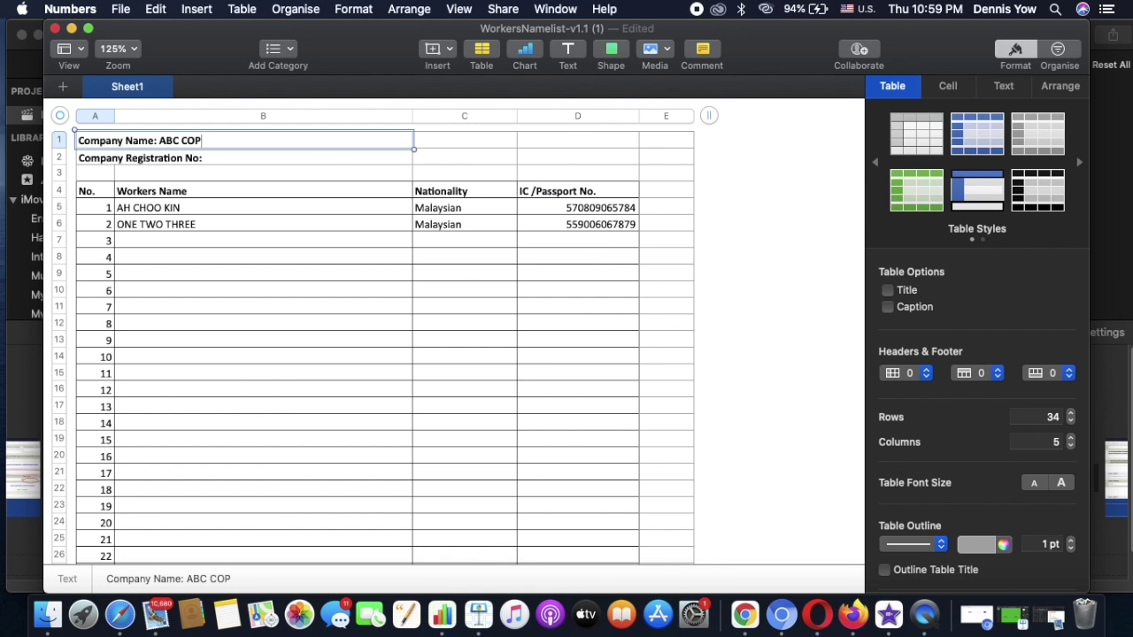
type("ERATION SDN BHD")
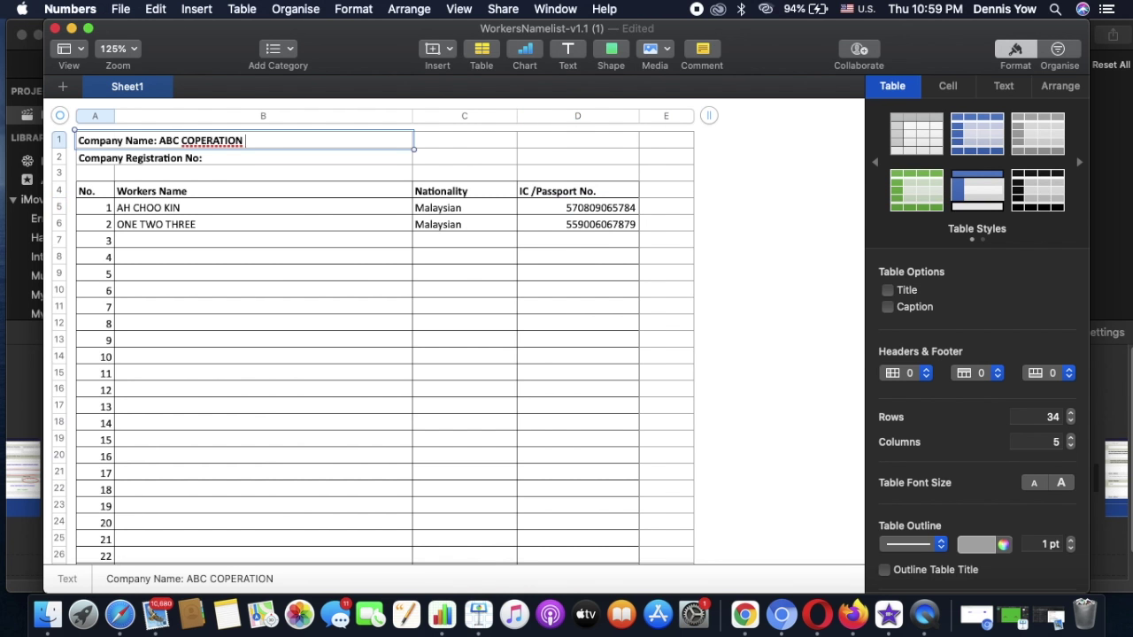
left_click(112, 158)
left_click(225, 157)
left_click(224, 158)
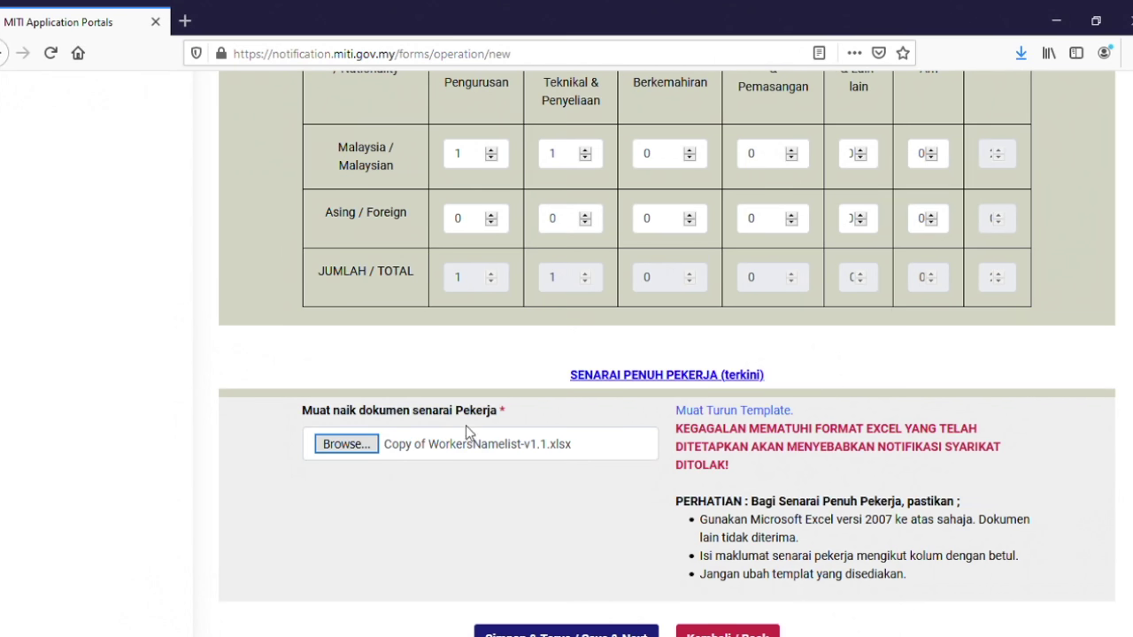
Attach the worker list file and set the Date of Incorporation to 1/5/2000.
scroll(478, 429, "down", 2)
left_click(549, 559)
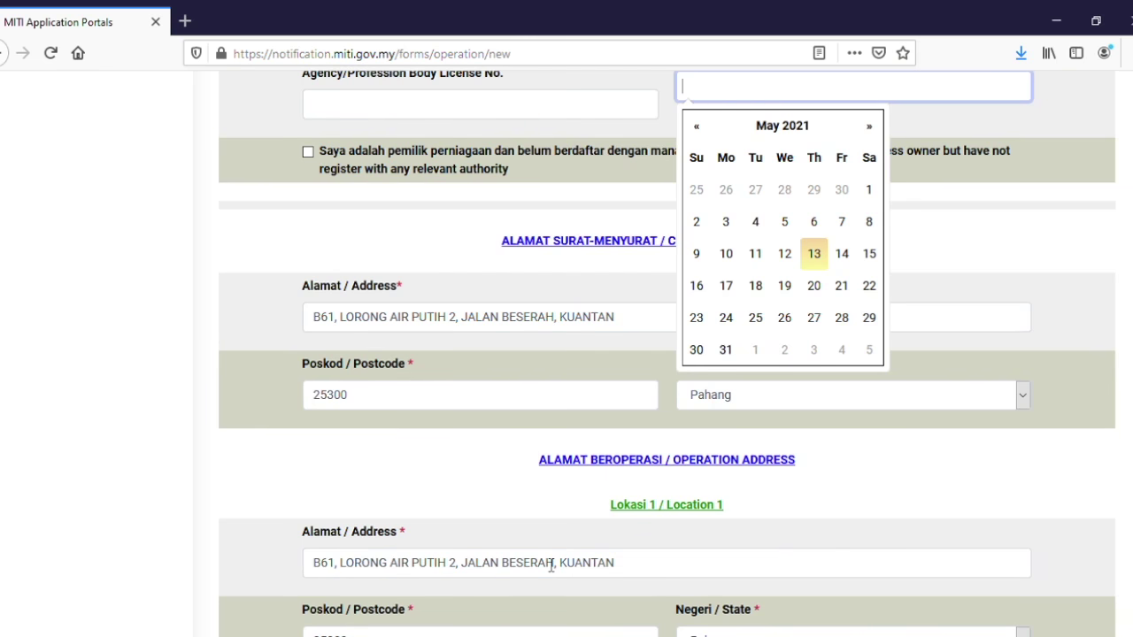
scroll(759, 164, "up", 2)
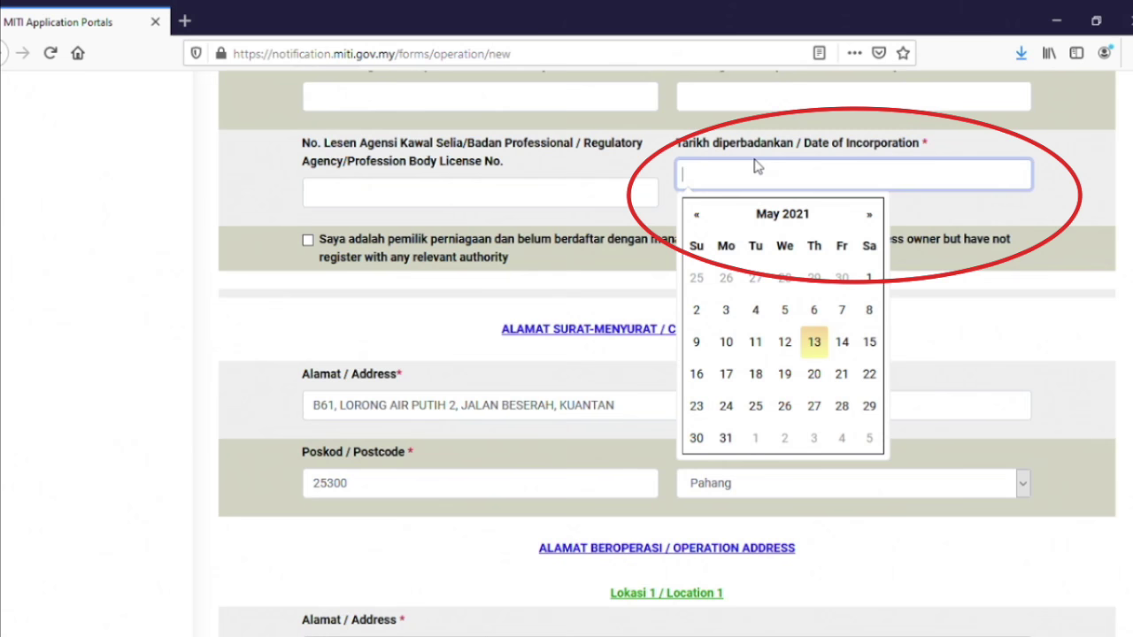
type("1/5/")
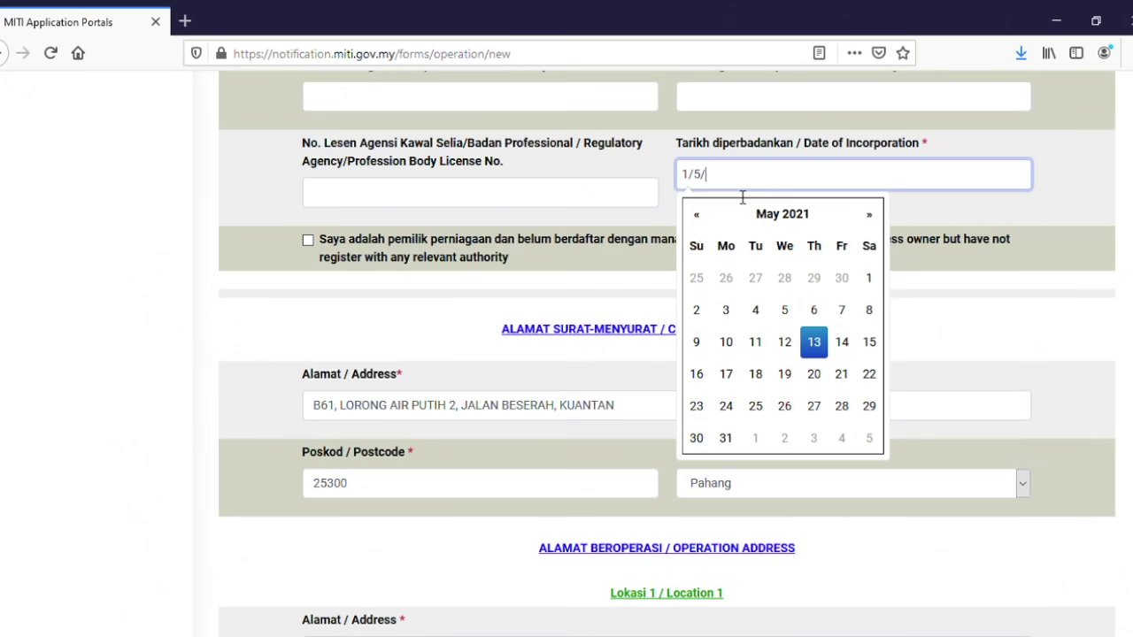
type("2000")
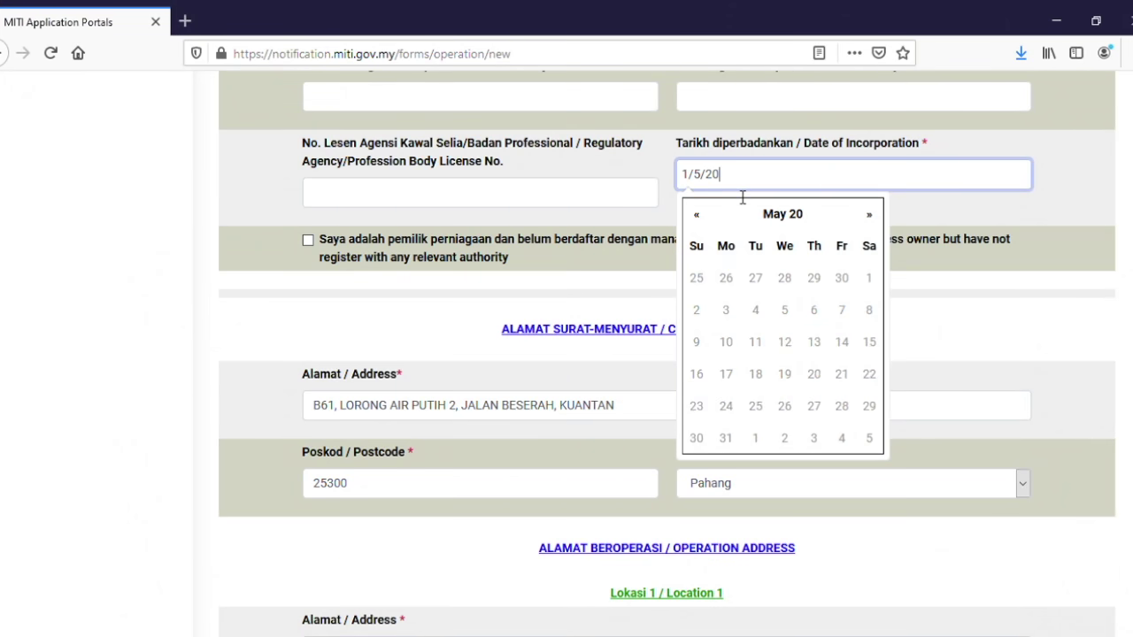
key("Return")
left_click(742, 197)
Save the form with Simpan & Terus to reach the confirmation page.
scroll(635, 306, "down", 2)
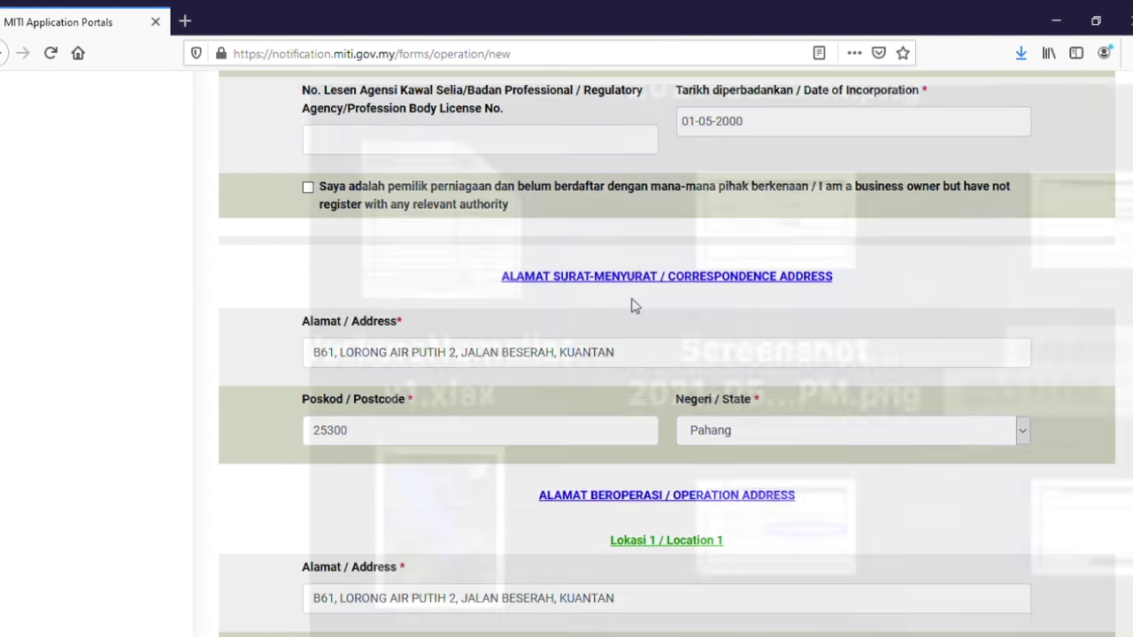
scroll(634, 305, "down", 4)
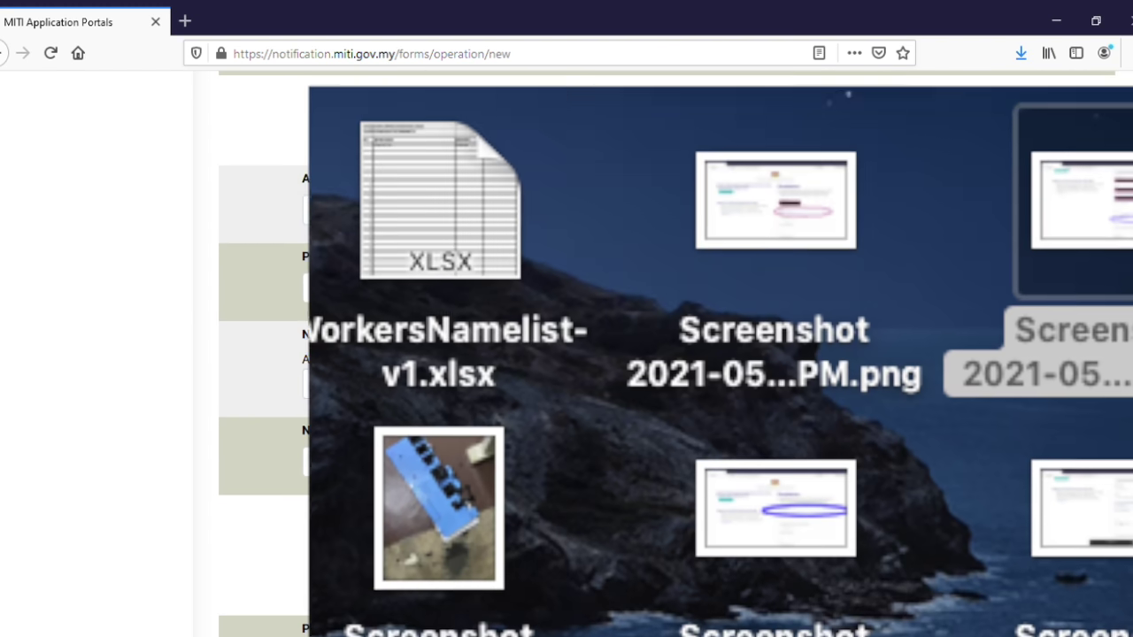
scroll(635, 305, "down", 8)
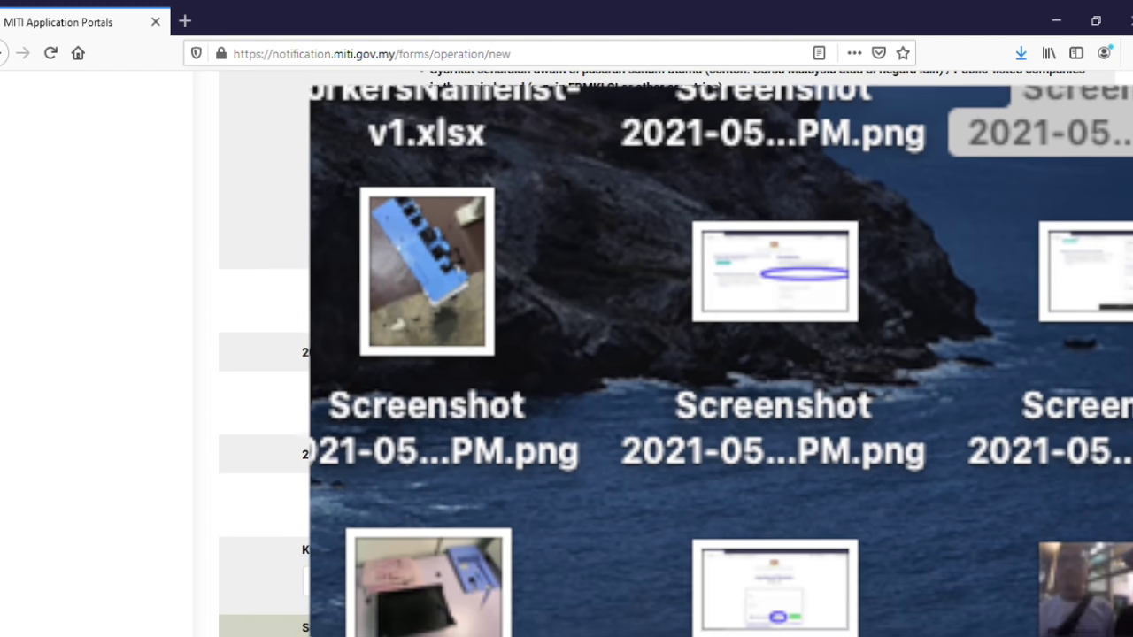
scroll(438, 469, "down", 6)
scroll(438, 475, "down", 3)
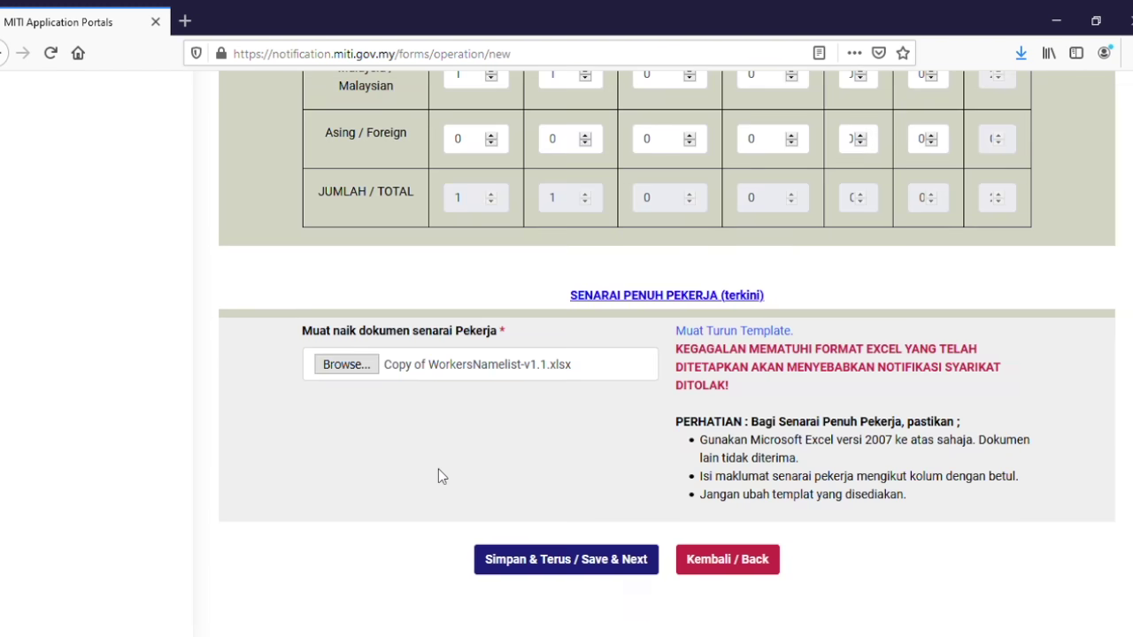
left_click(584, 558)
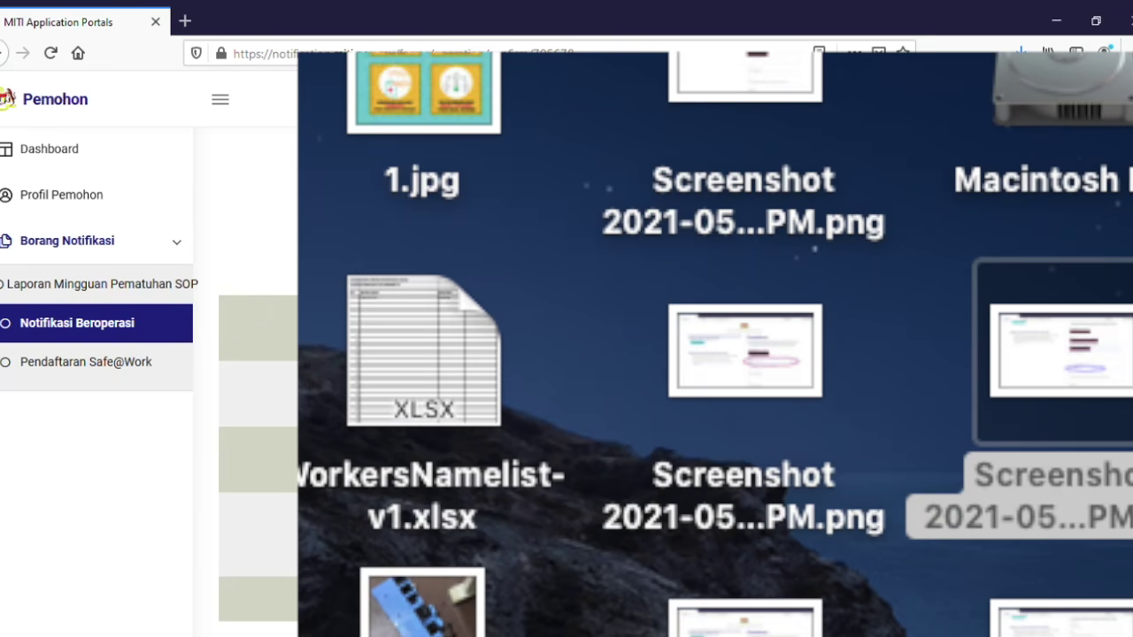
Confirm the declaration, submit the notification, and open the Lulus entry's confirmation letter.
scroll(502, 485, "down", 10)
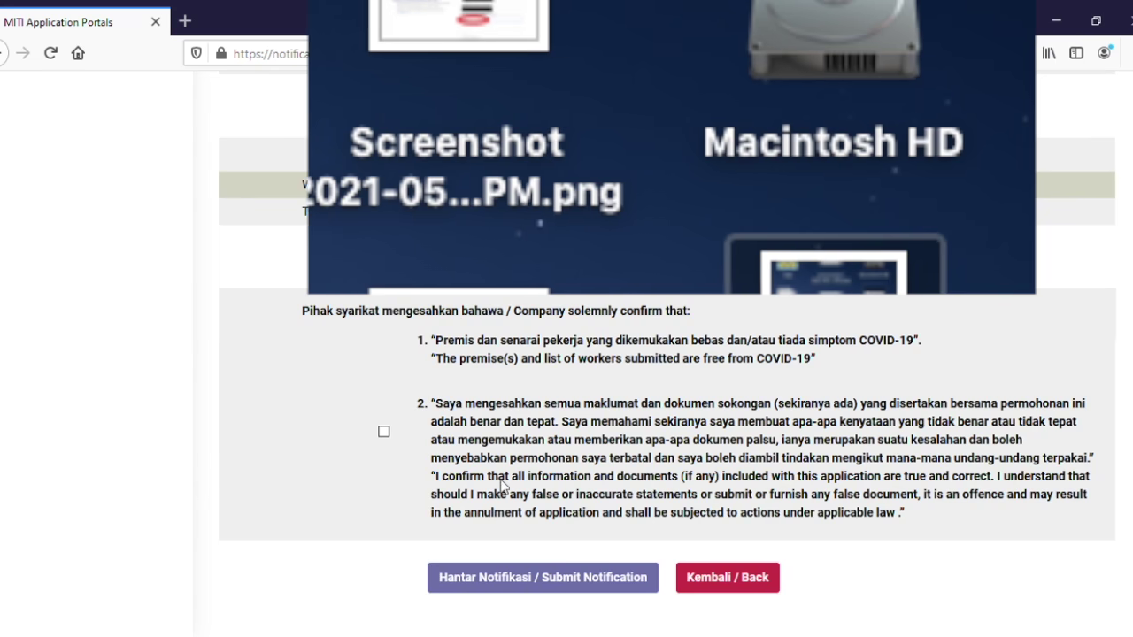
left_click(383, 431)
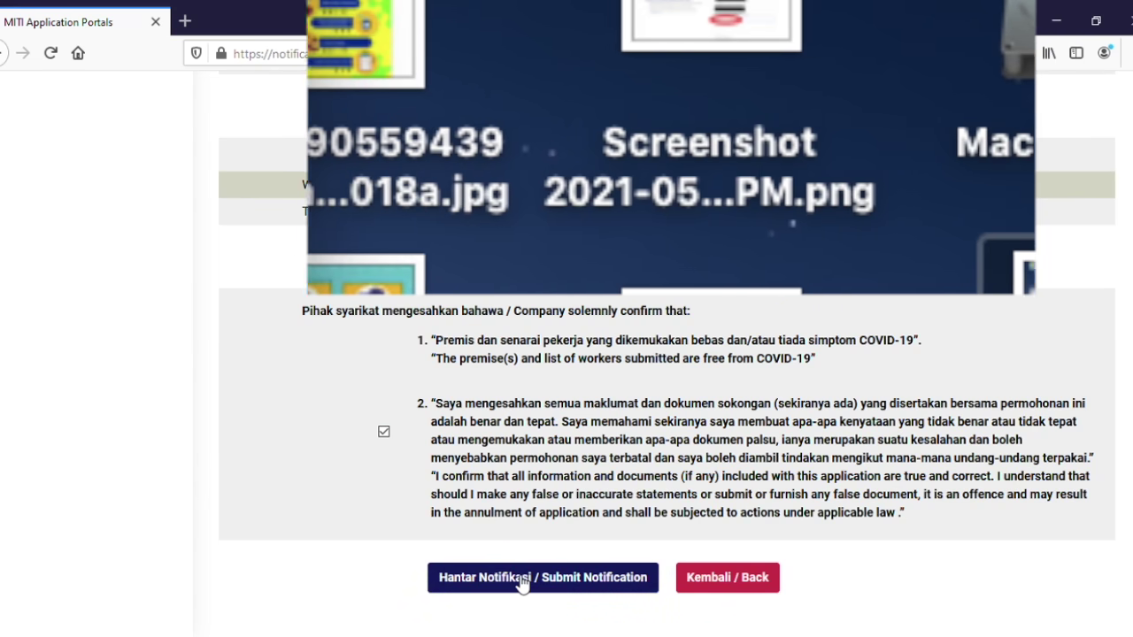
left_click(521, 580)
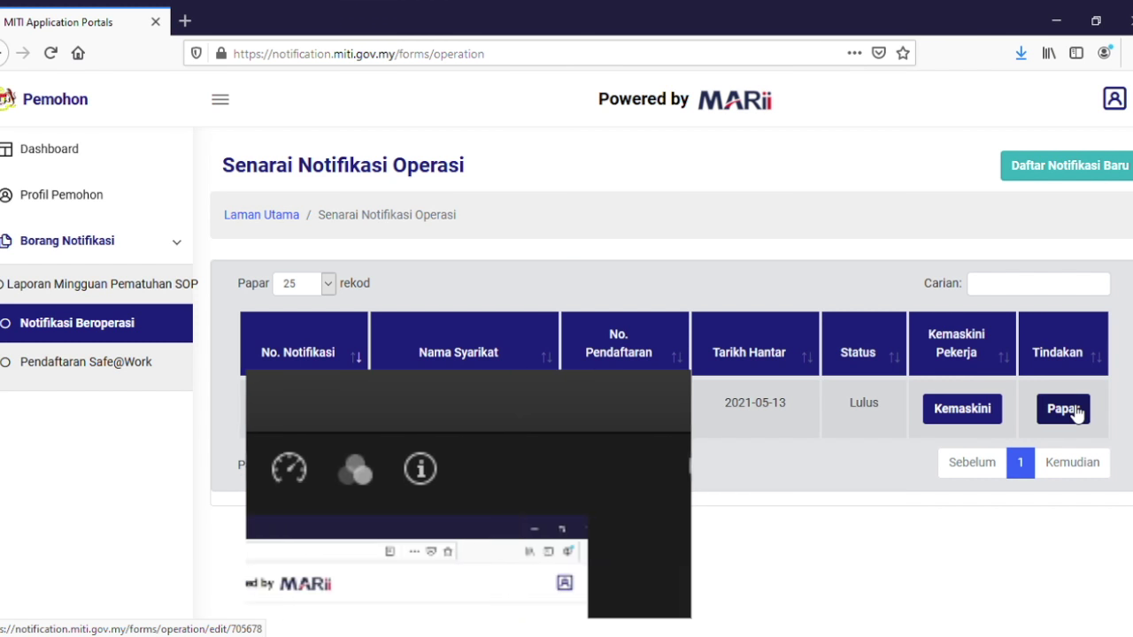
left_click(1070, 410)
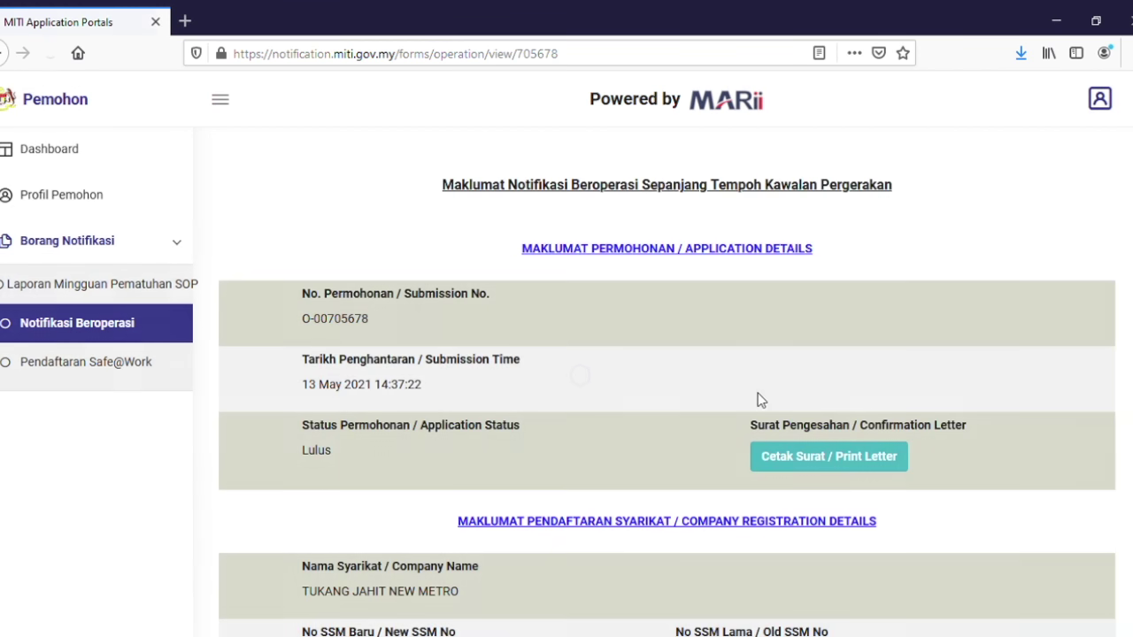
left_click(800, 460)
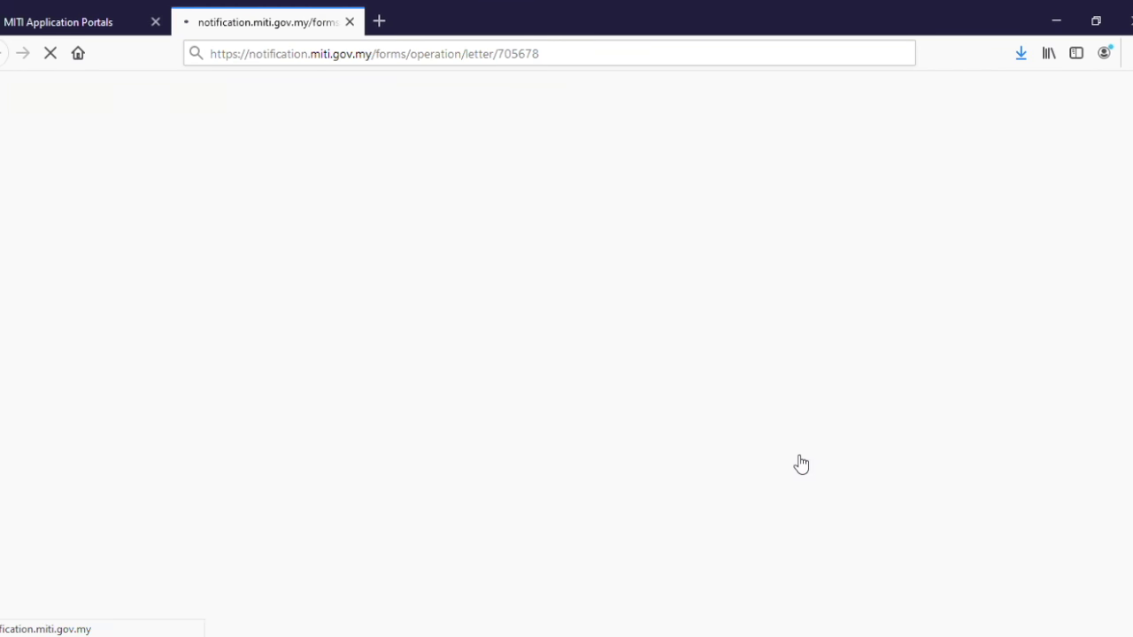